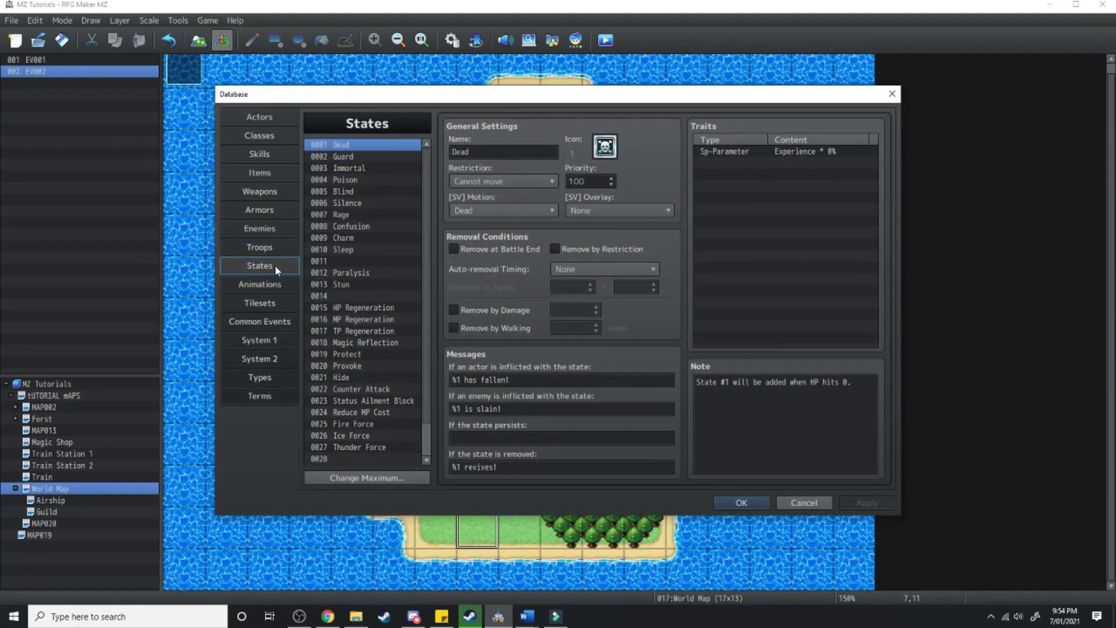
# Step: Raise the state maximum to 32, name state 0032 'Class Gem', and select item slot 0003
pyautogui.scroll(-1, 380, 421)
pyautogui.click(378, 476)
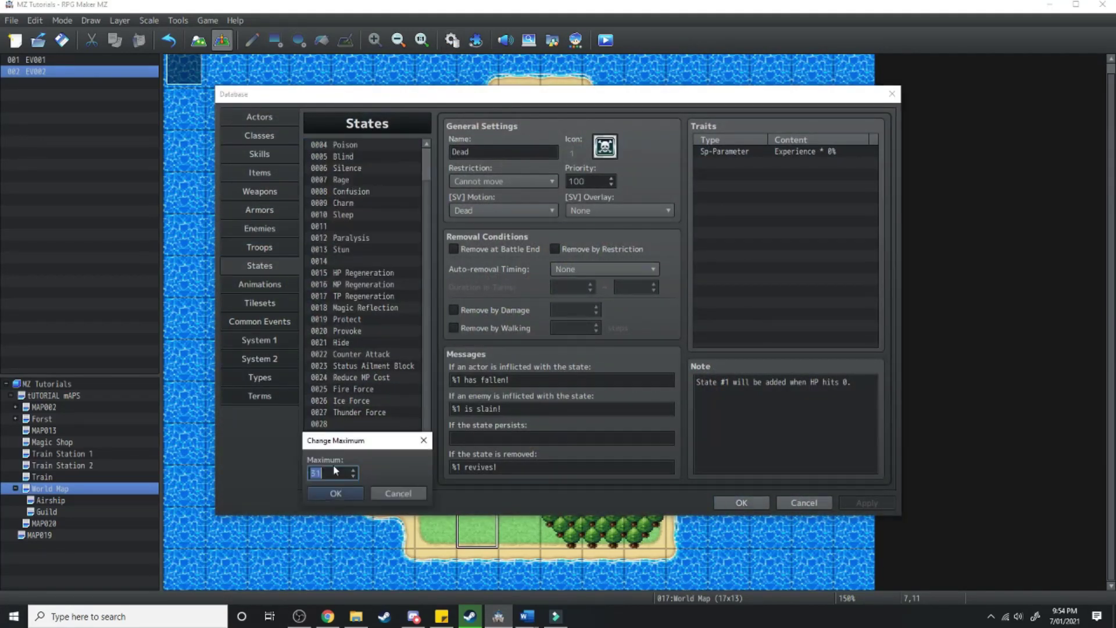
pyautogui.click(349, 489)
pyautogui.click(354, 446)
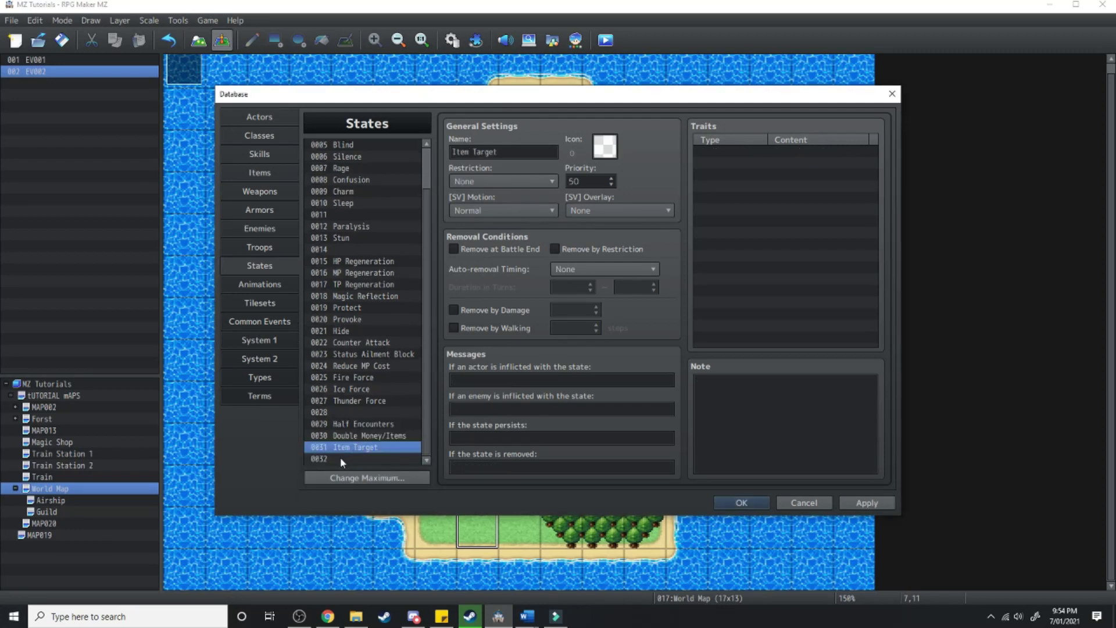
pyautogui.click(340, 459)
pyautogui.write('Class Gem')
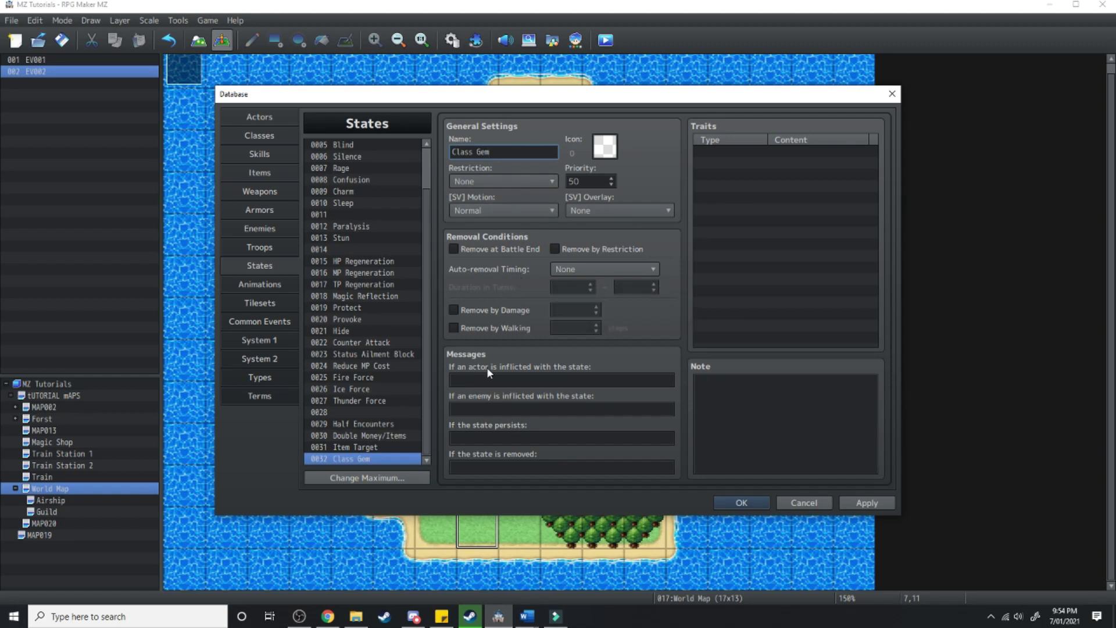
pyautogui.click(250, 172)
pyautogui.click(326, 168)
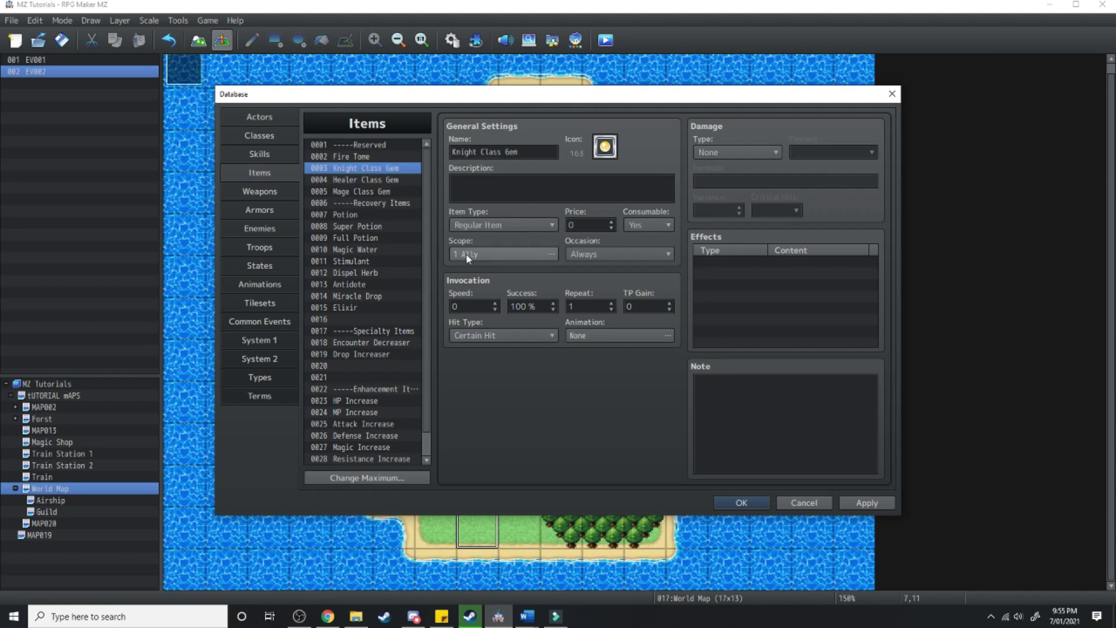
# Step: Make Knight Class Gem usable from the Menu Screen with an Add State Class Gem effect
pyautogui.click(585, 254)
pyautogui.click(591, 295)
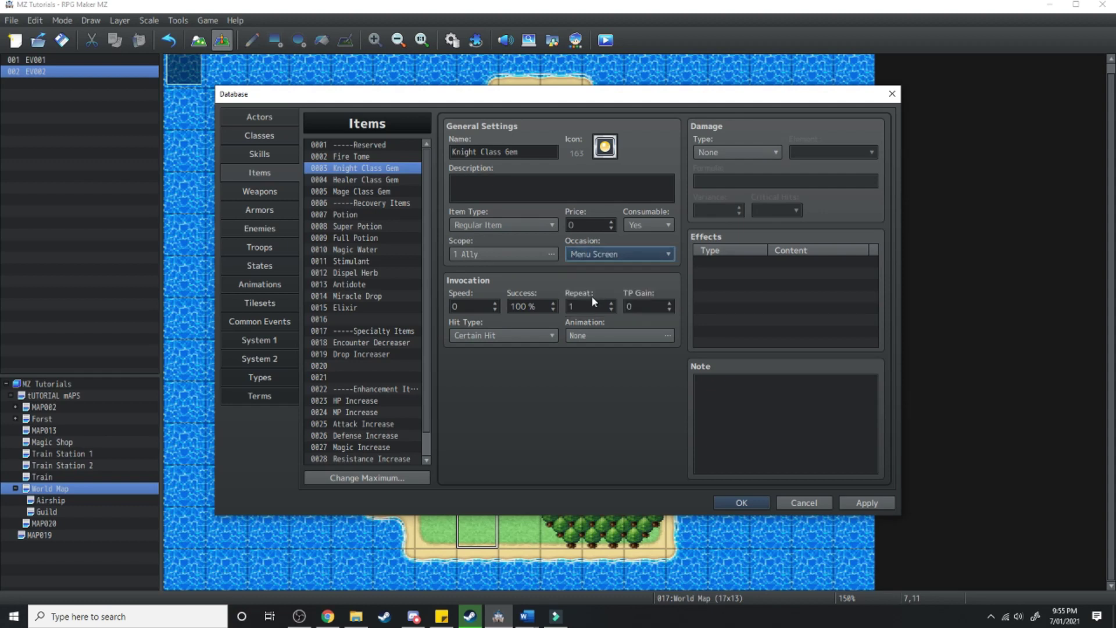
pyautogui.doubleClick(727, 267)
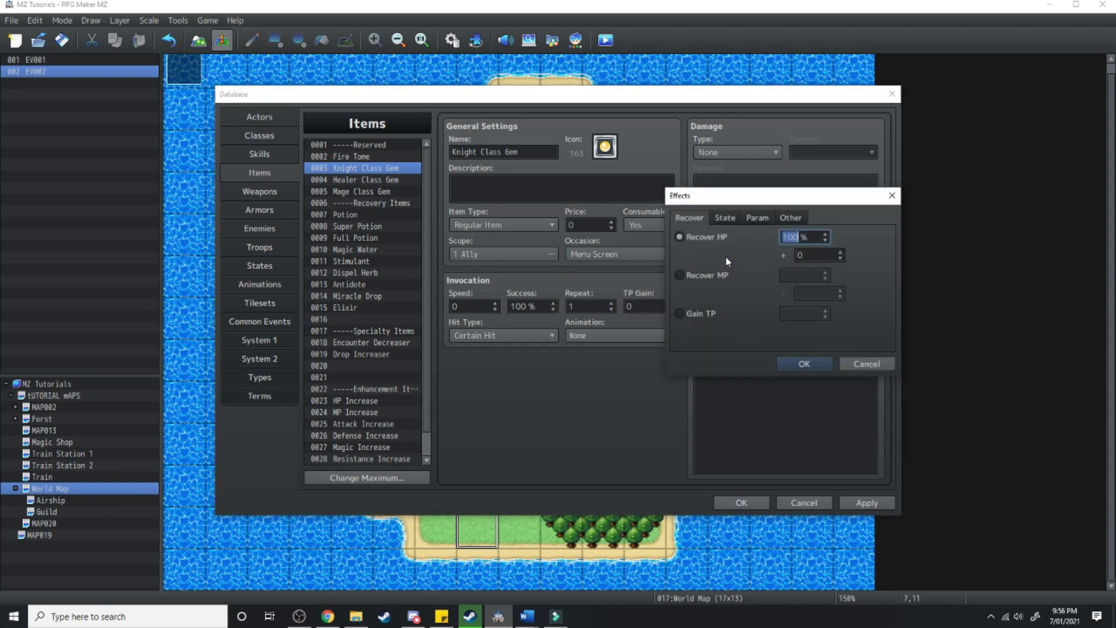
pyautogui.click(726, 218)
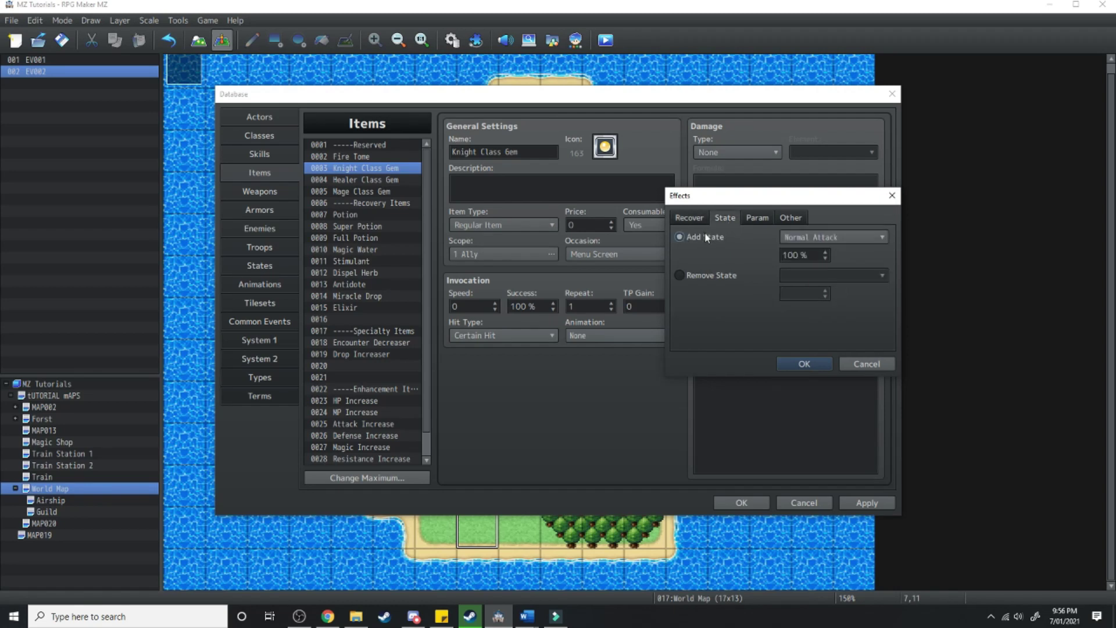
pyautogui.click(794, 237)
pyautogui.scroll(-3, 838, 465)
pyautogui.click(849, 572)
pyautogui.click(805, 365)
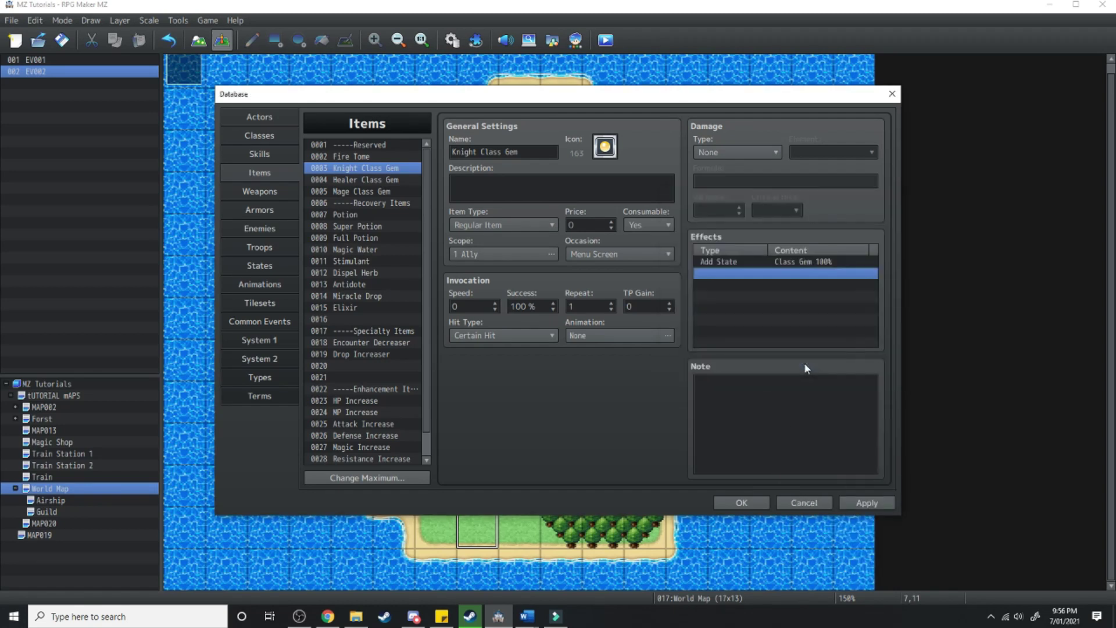
# Step: Review the Mage Class Gem entry and apply the database changes
pyautogui.click(362, 181)
pyautogui.press('F5')
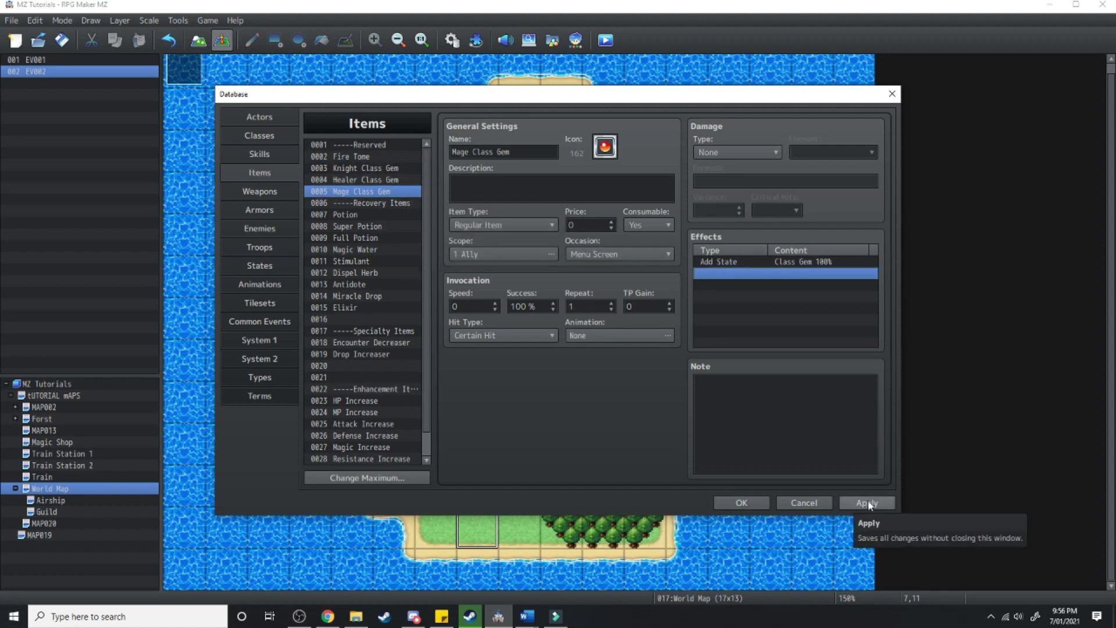
pyautogui.click(868, 503)
pyautogui.click(259, 321)
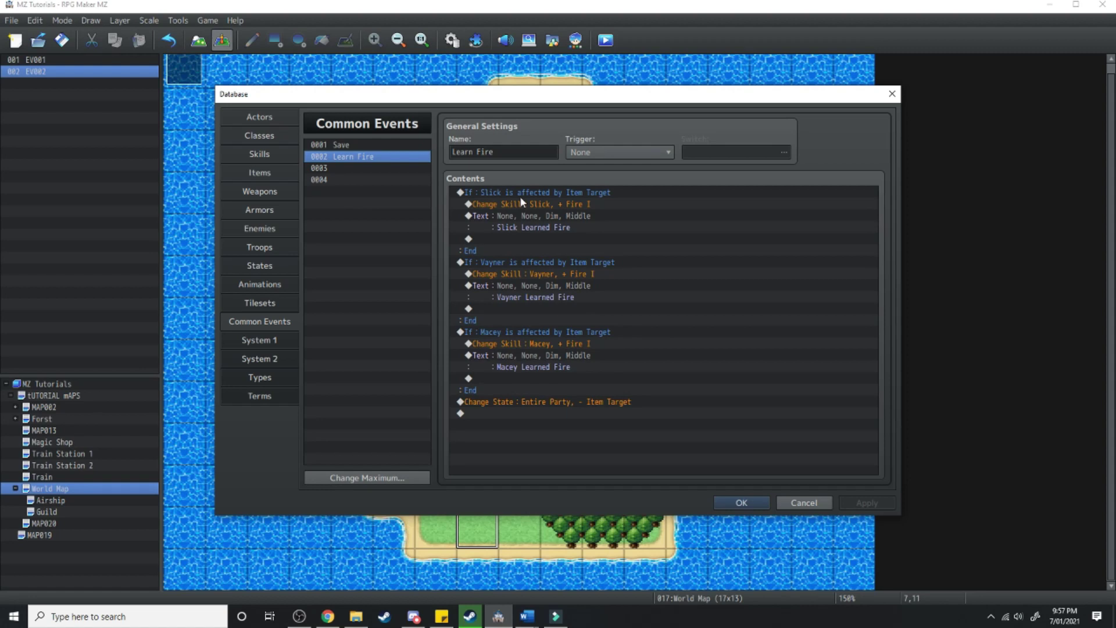
# Step: Name common events 0003–0005 'Knight Gem', 'Mage Gem' and 'Heal Gem'
pyautogui.click(382, 170)
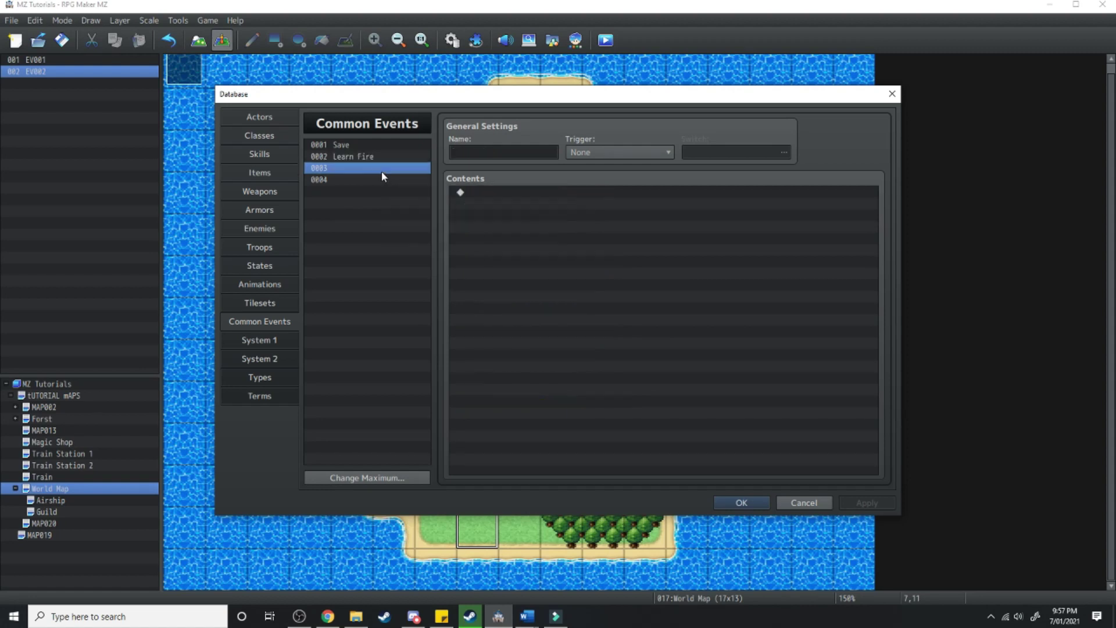
pyautogui.click(464, 153)
pyautogui.write('Knight Gem')
pyautogui.press('Return')
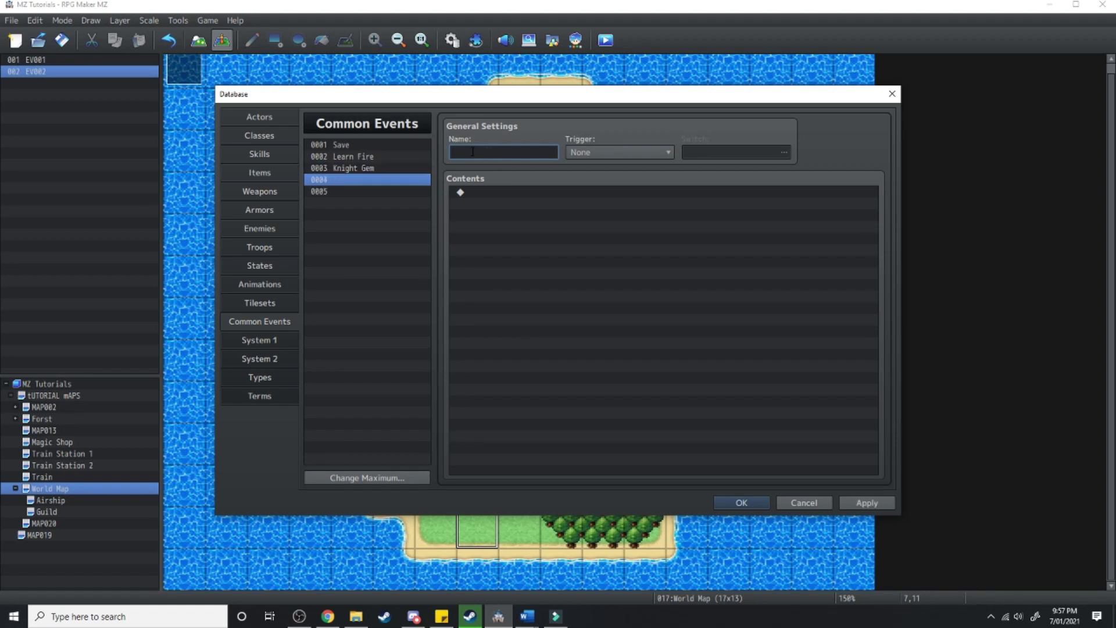
pyautogui.write('Mage Gem')
pyautogui.press('Return')
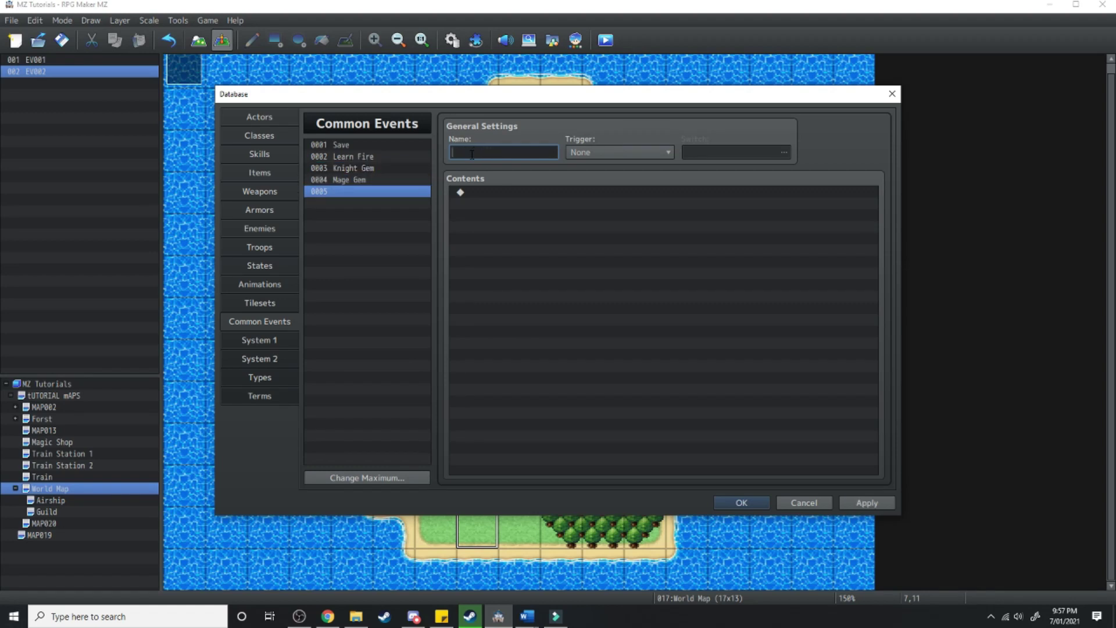
pyautogui.write('Heal Gem')
# Step: In Knight Gem, add a Conditional Branch testing whether actor Slick has the Class Gem state
pyautogui.click(349, 168)
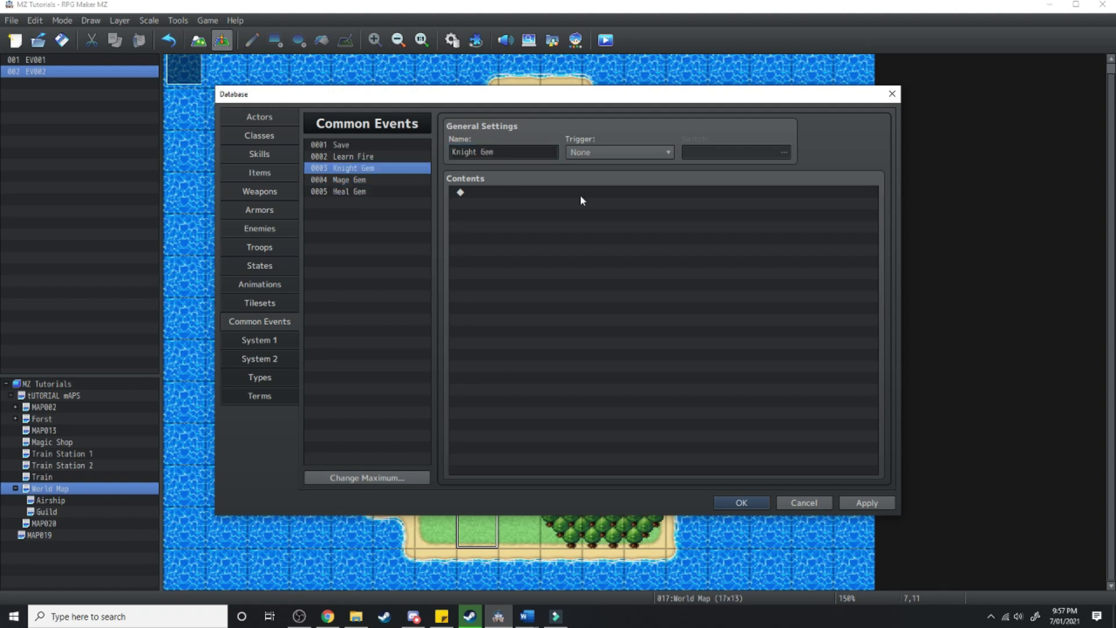
pyautogui.doubleClick(534, 193)
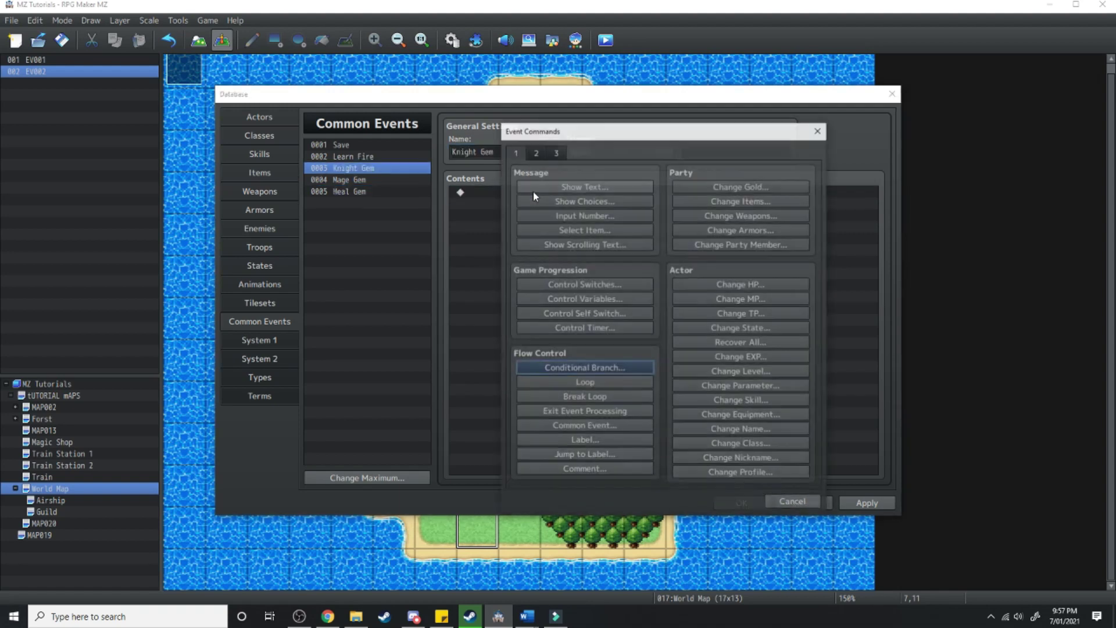
pyautogui.click(640, 369)
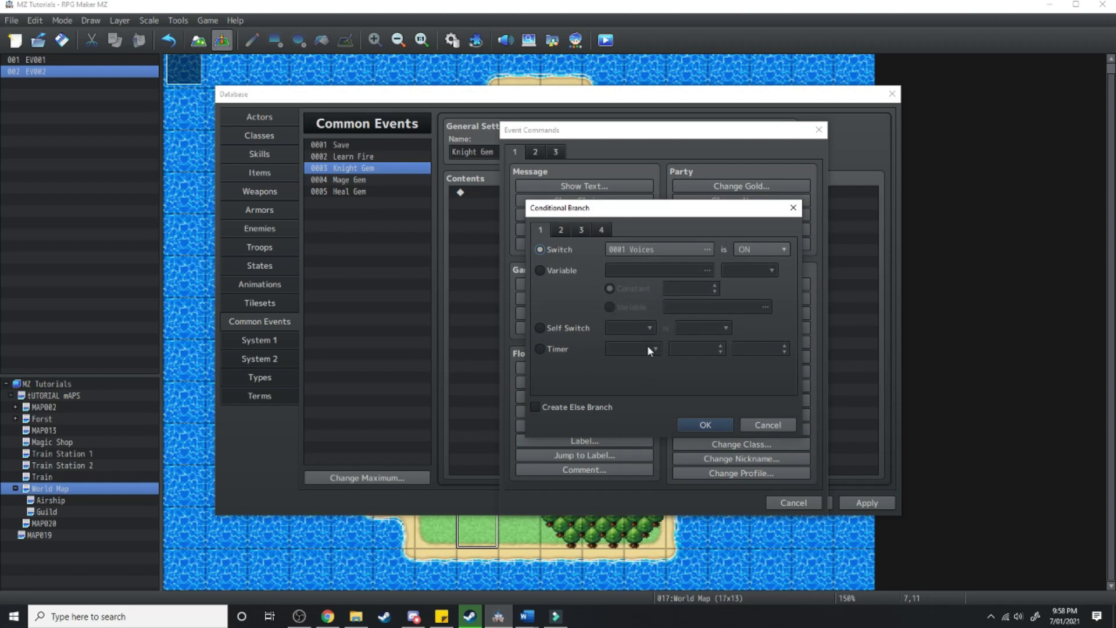
pyautogui.click(561, 230)
pyautogui.click(659, 249)
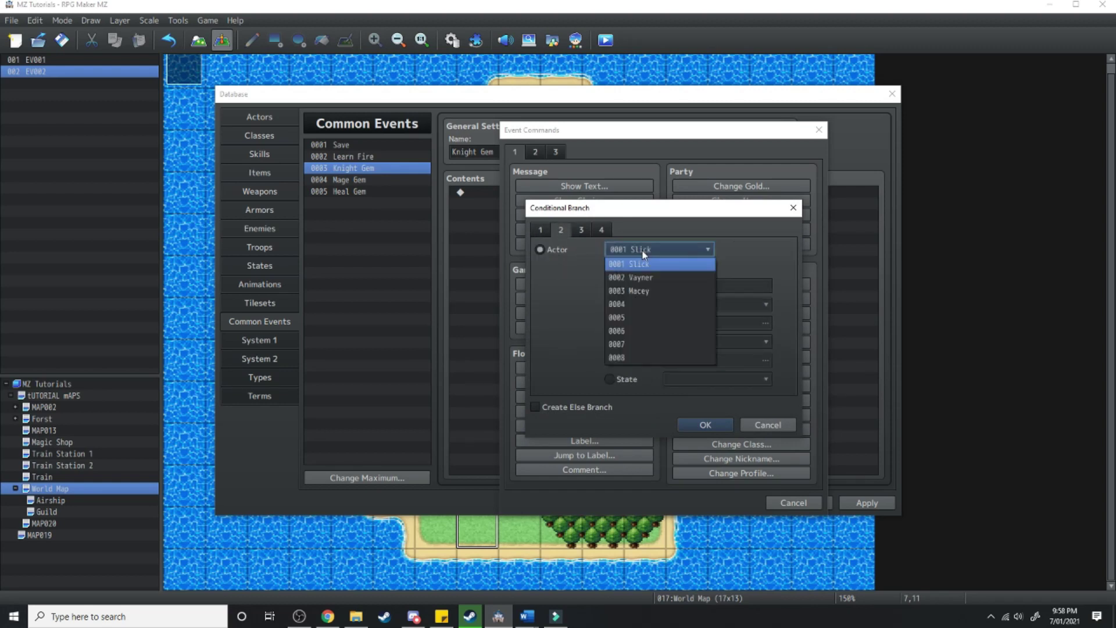
pyautogui.click(596, 370)
pyautogui.click(609, 379)
pyautogui.click(718, 379)
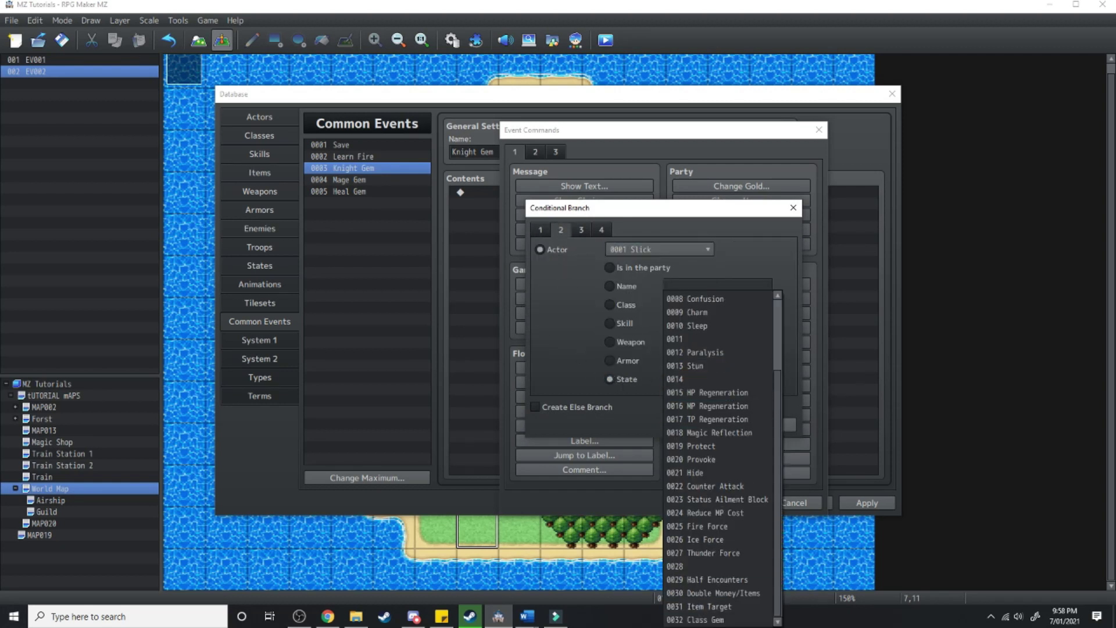
pyautogui.press('Escape')
# Step: Nest a Conditional Branch checking Slick's class is Knight, with an Else branch
pyautogui.click(705, 424)
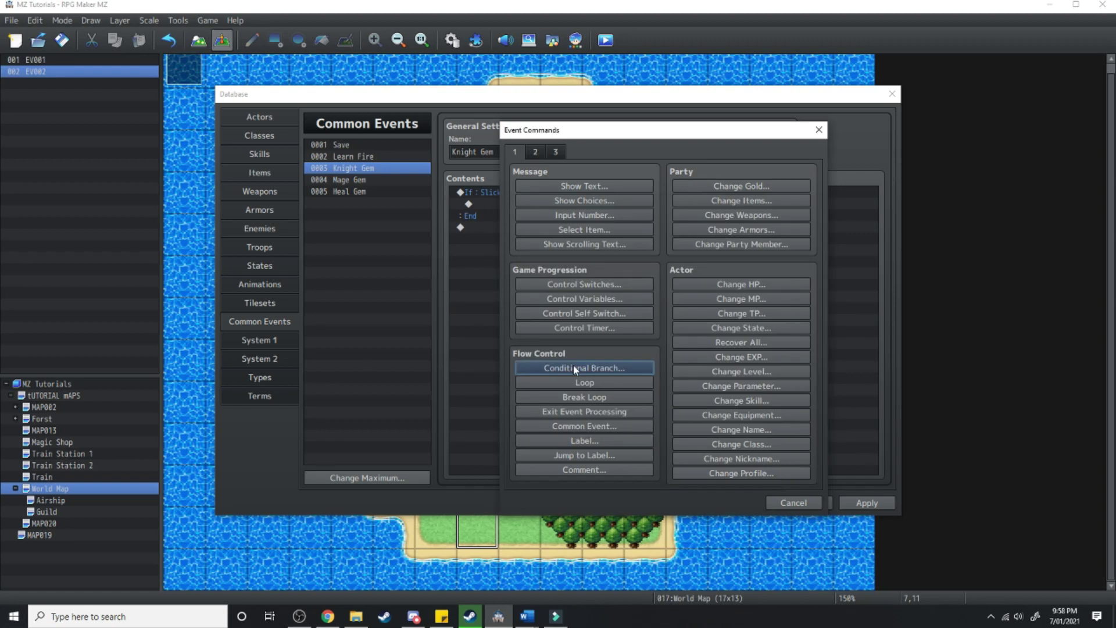
pyautogui.click(573, 368)
pyautogui.click(561, 230)
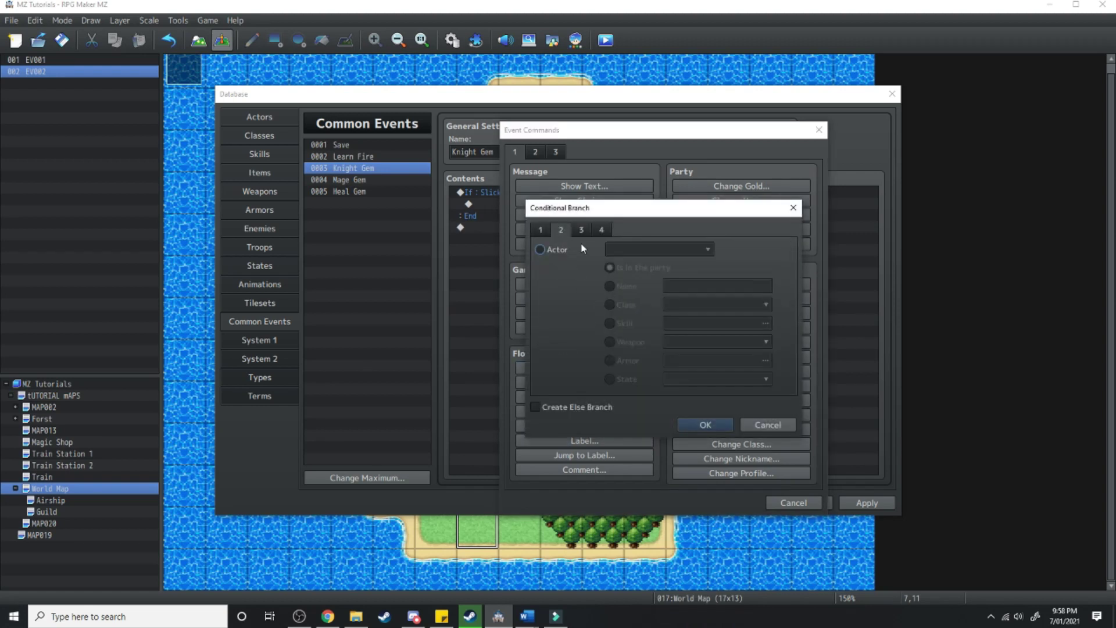
pyautogui.click(540, 248)
pyautogui.click(635, 249)
pyautogui.click(563, 289)
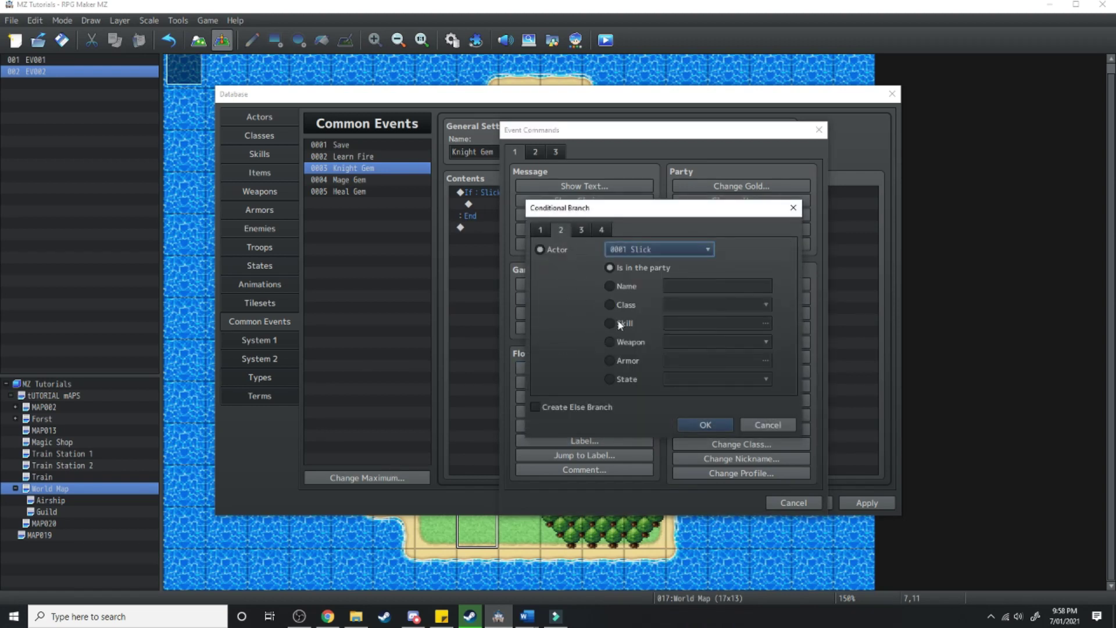
pyautogui.click(609, 304)
pyautogui.click(672, 305)
pyautogui.click(711, 357)
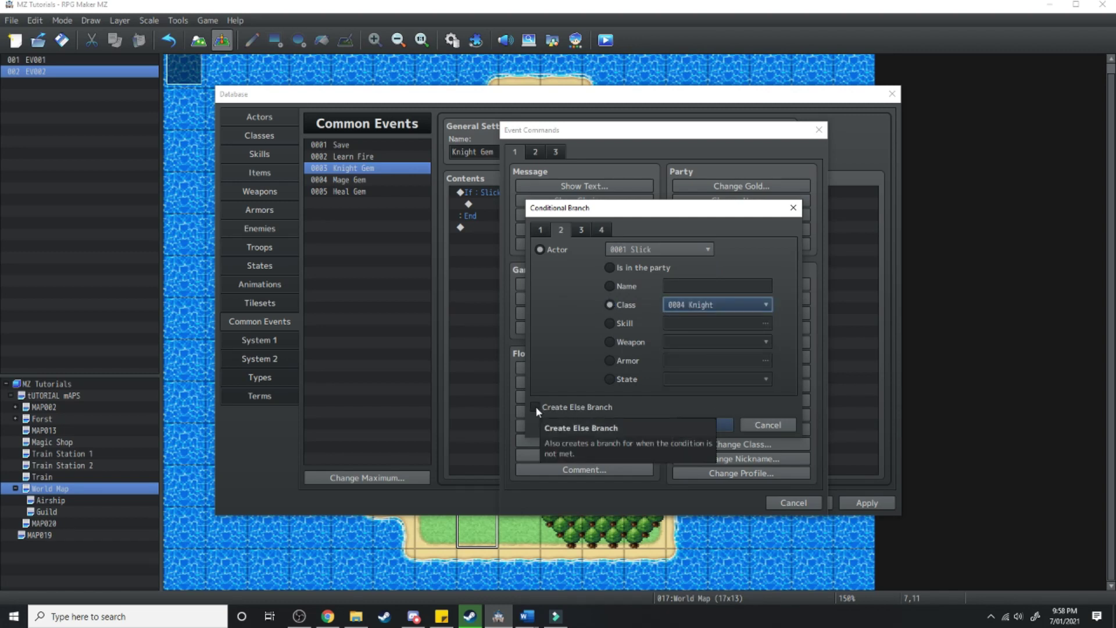
pyautogui.click(536, 407)
pyautogui.click(705, 425)
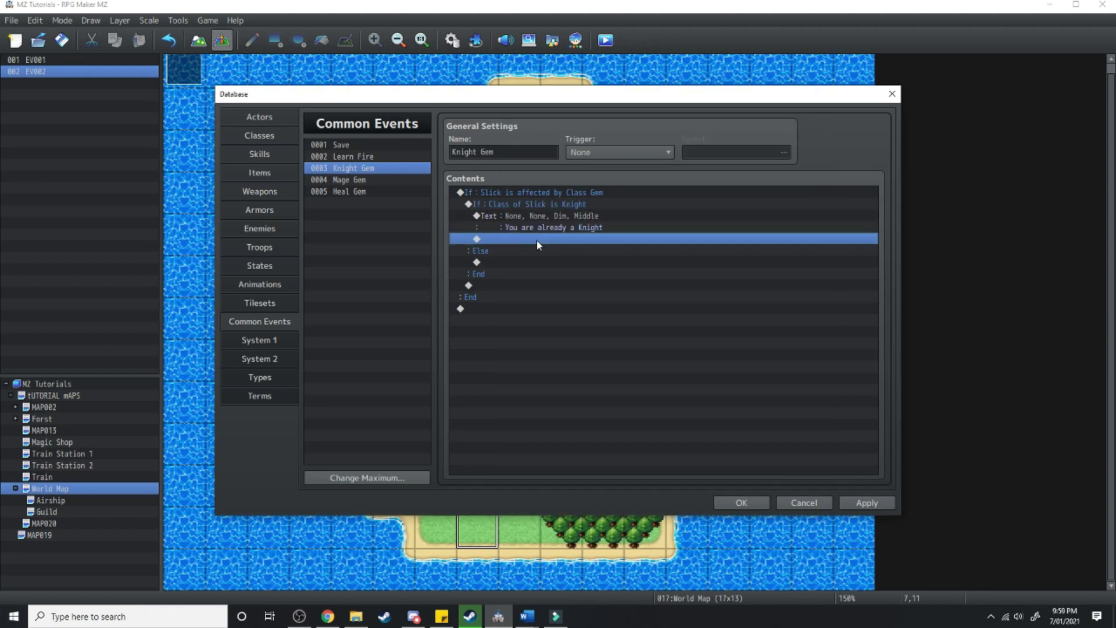
# Step: Inside the Knight branch, add Change Items returning one Knight Class Gem
pyautogui.doubleClick(536, 239)
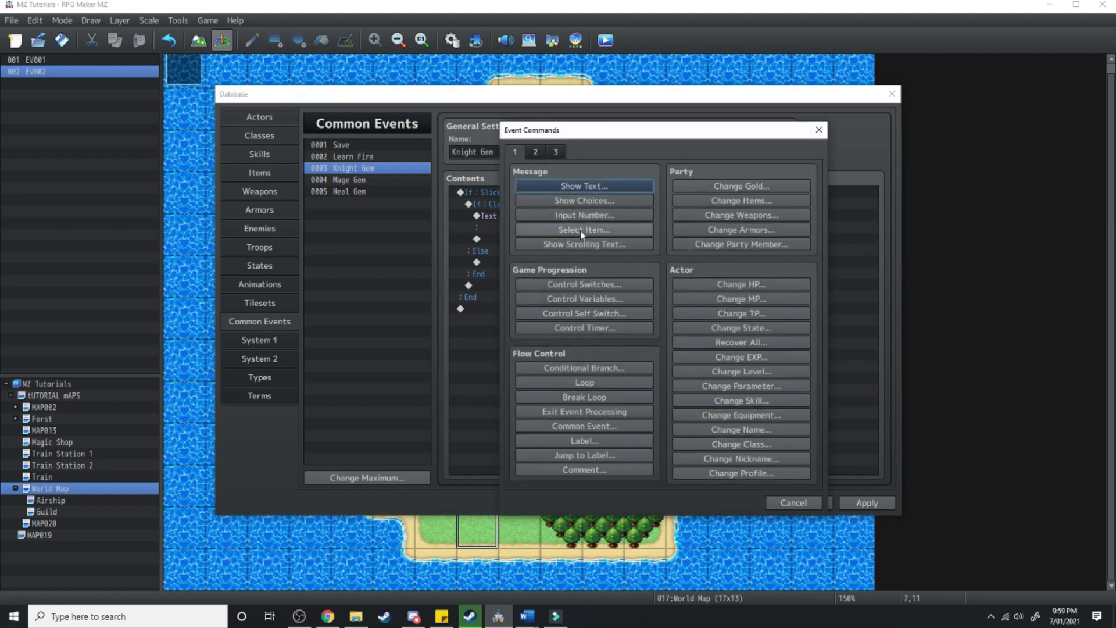
pyautogui.click(749, 203)
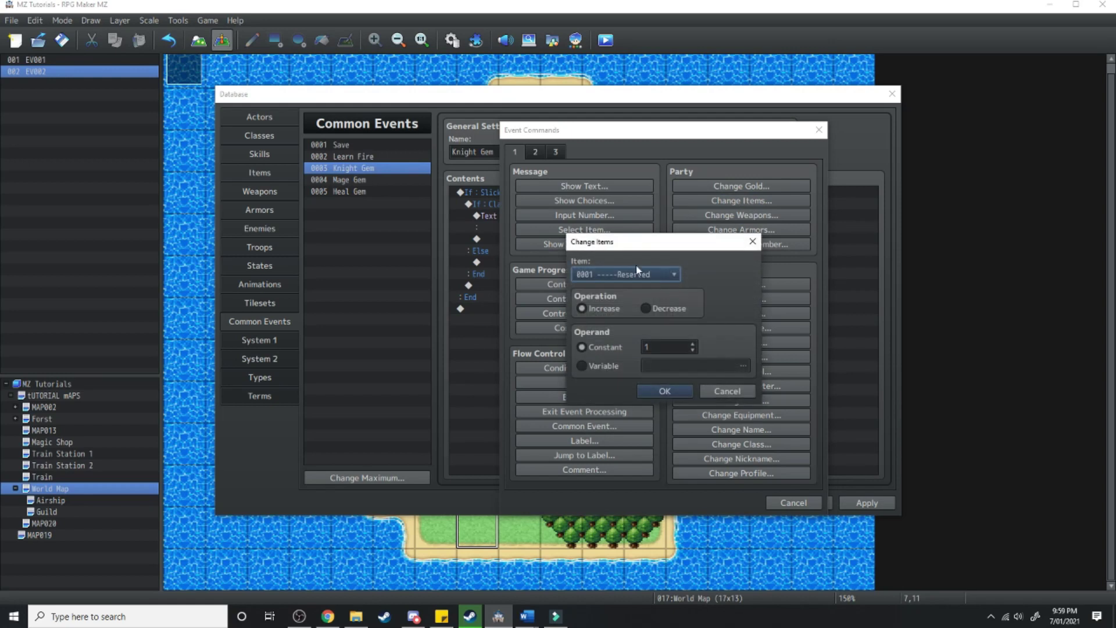
pyautogui.click(640, 274)
pyautogui.click(643, 315)
pyautogui.click(663, 393)
pyautogui.click(473, 192)
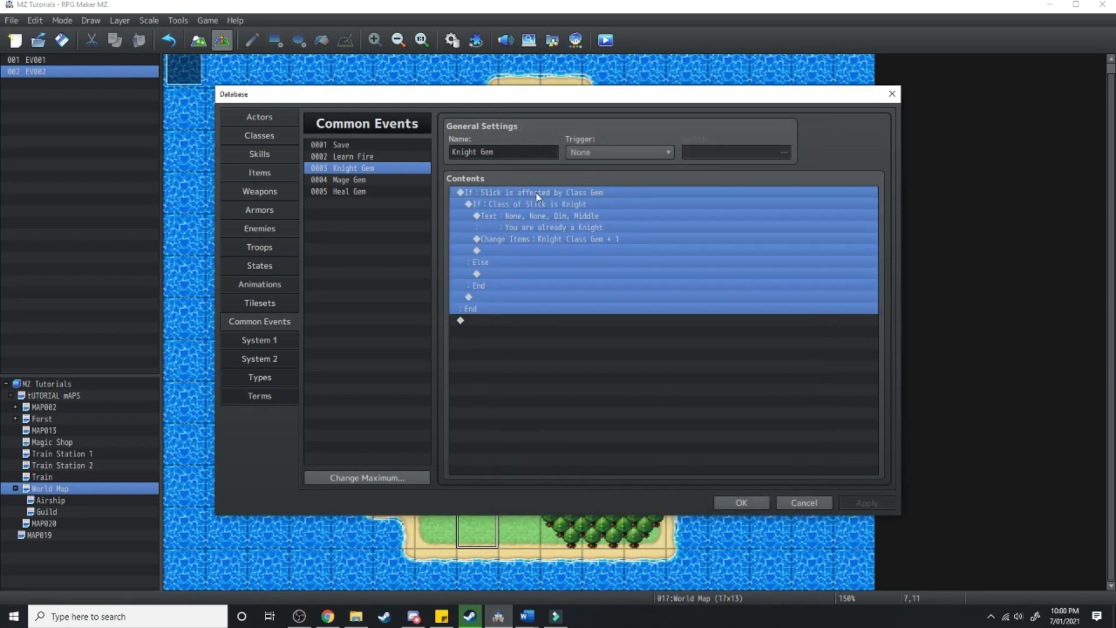
# Step: Under Else, add Show Animation playing Light One 2 on the player
pyautogui.click(570, 204)
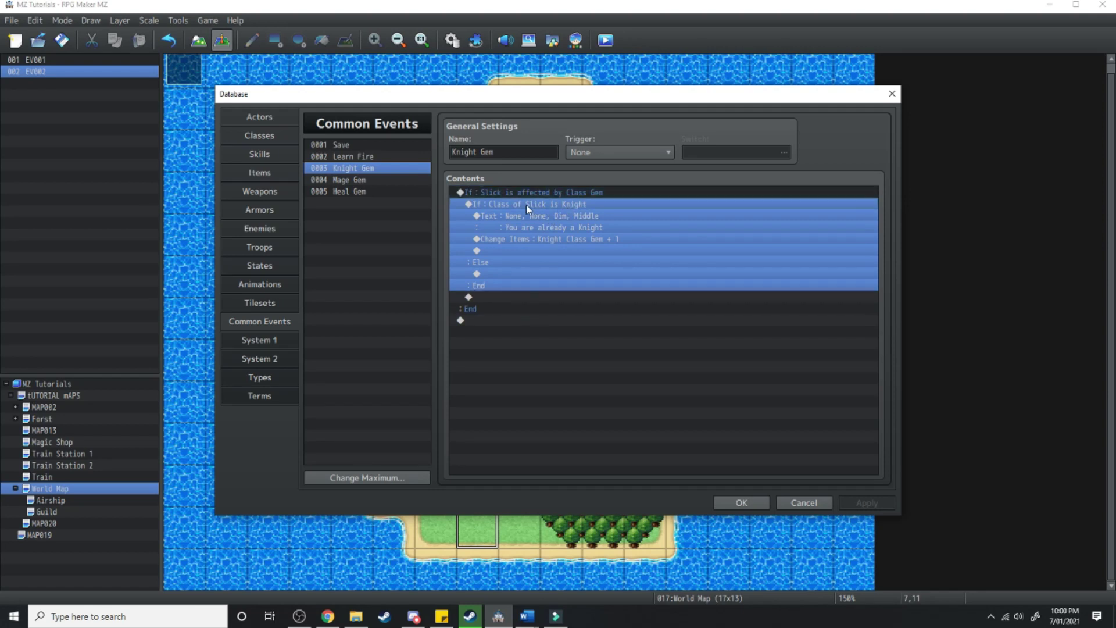
pyautogui.click(496, 274)
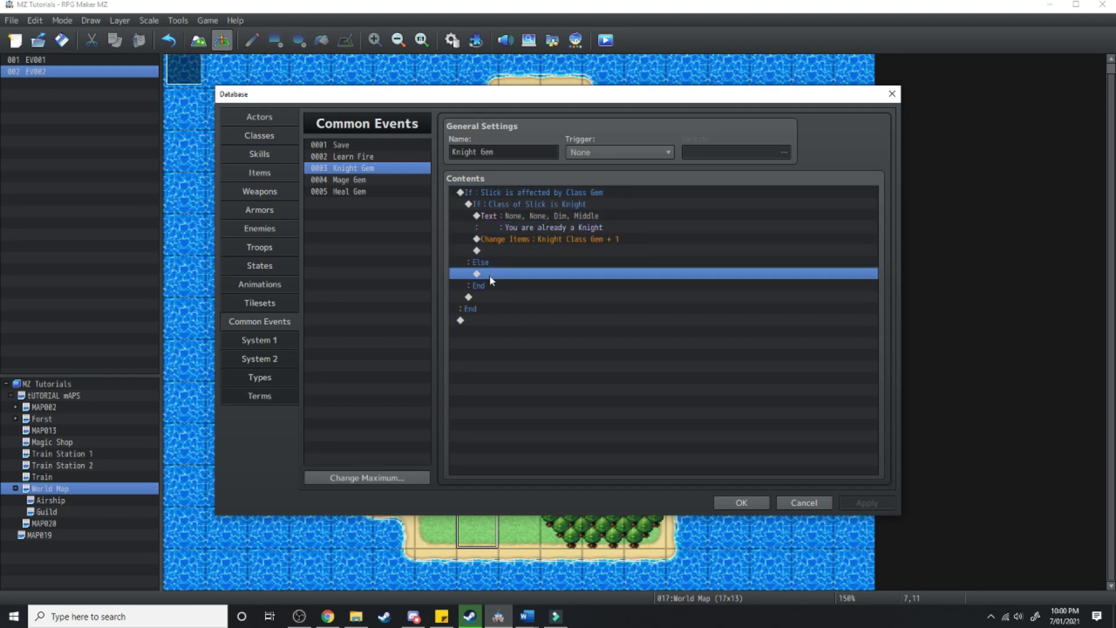
pyautogui.doubleClick(494, 274)
pyautogui.click(592, 343)
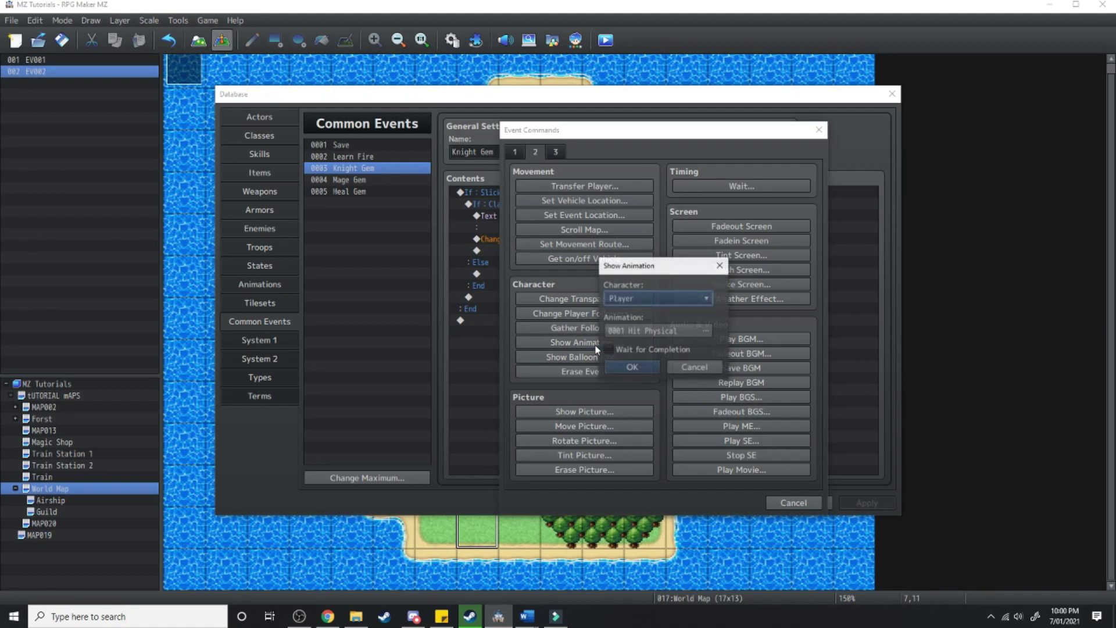
pyautogui.click(654, 331)
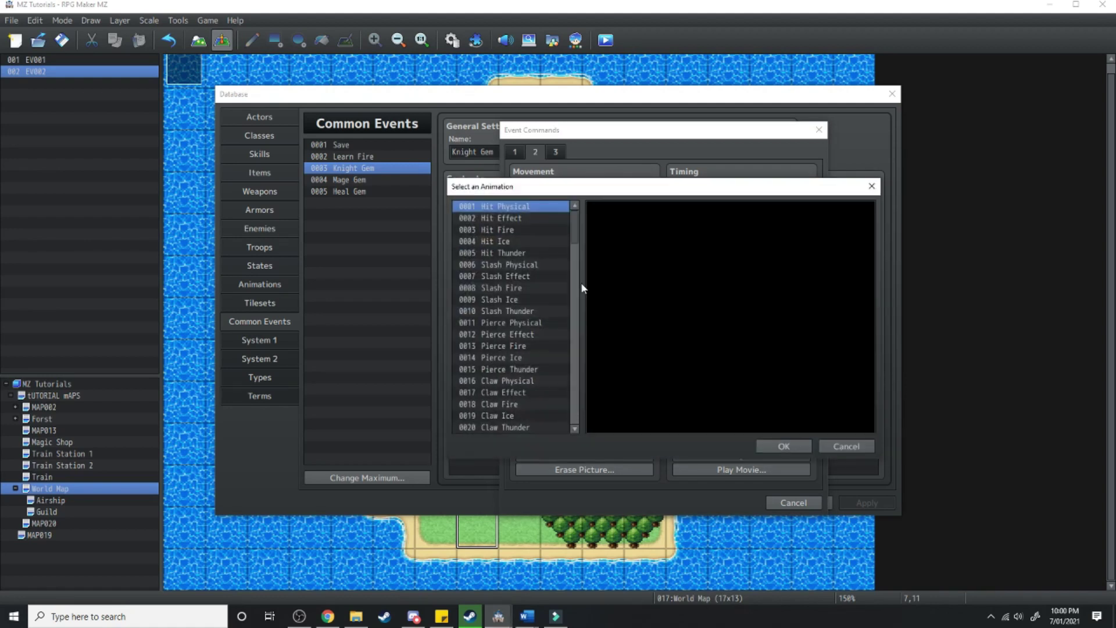
pyautogui.scroll(-20, 577, 305)
pyautogui.click(565, 298)
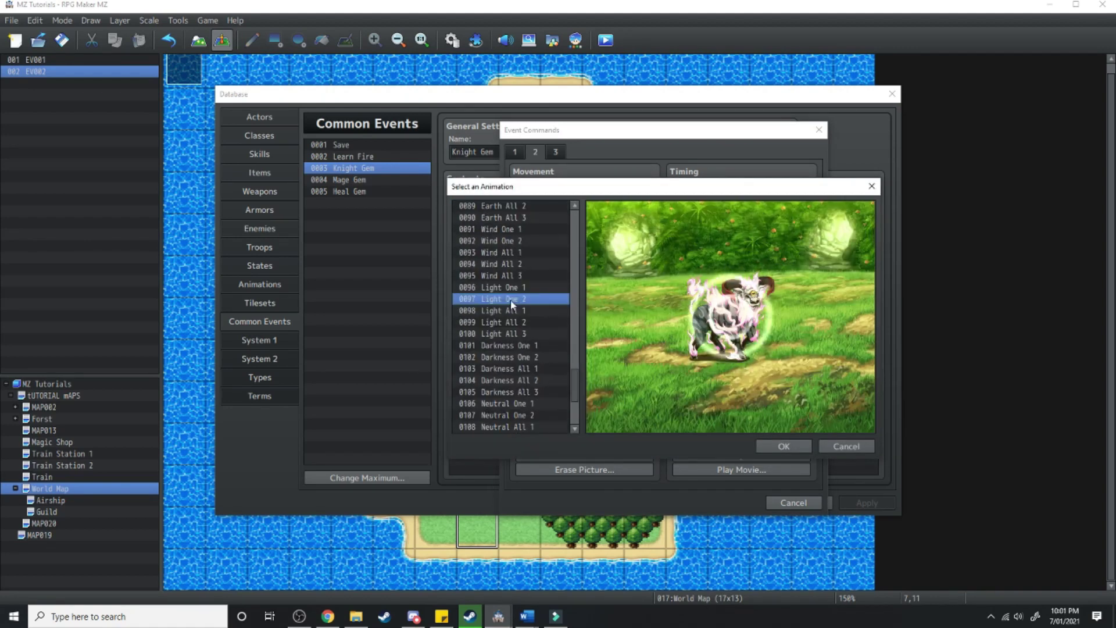
pyautogui.doubleClick(566, 299)
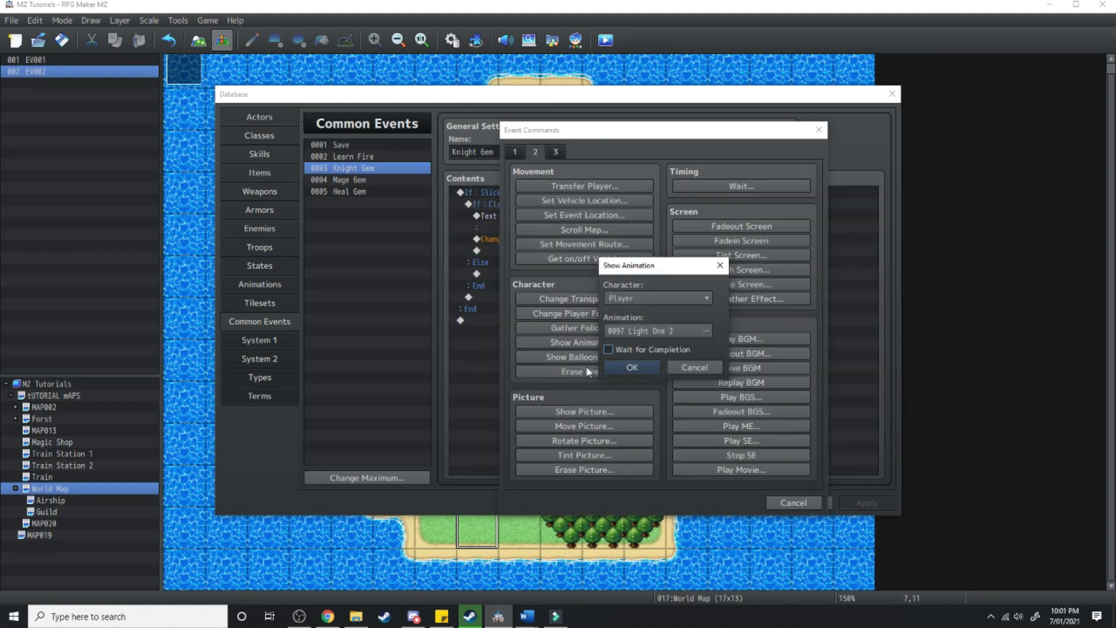
pyautogui.click(623, 364)
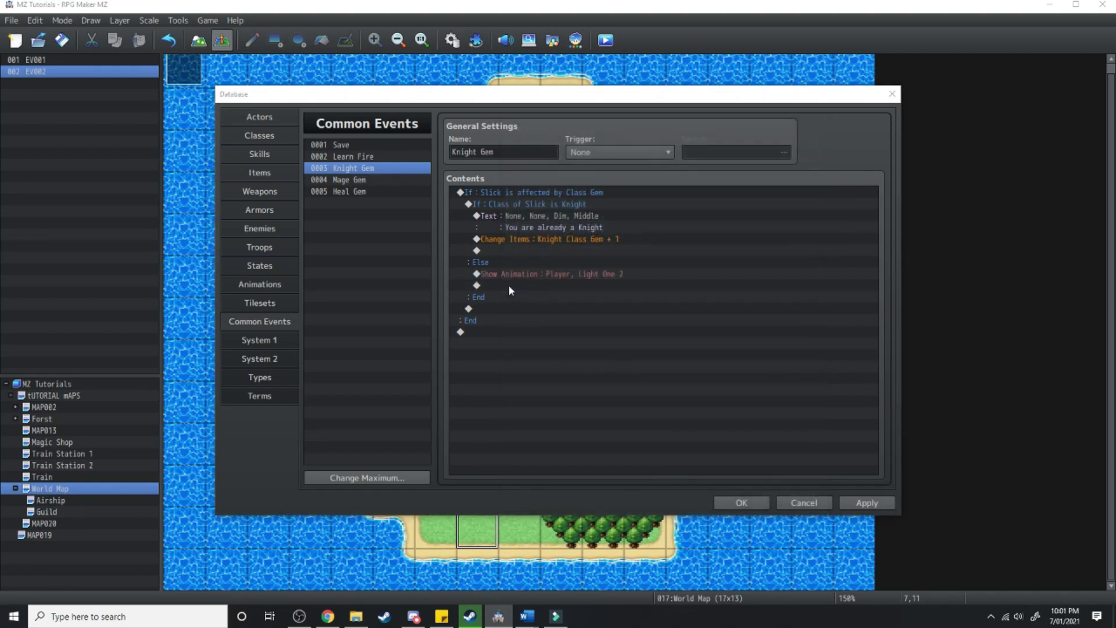
# Step: Add a Change Class command making Slick a Knight
pyautogui.doubleClick(509, 285)
pyautogui.click(514, 152)
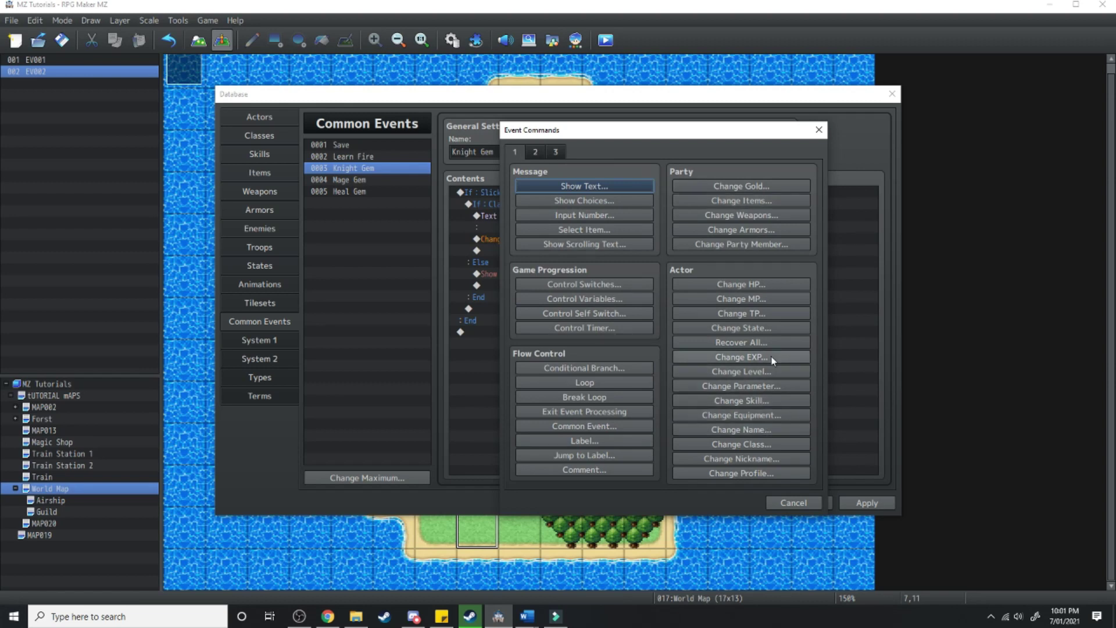
pyautogui.click(759, 443)
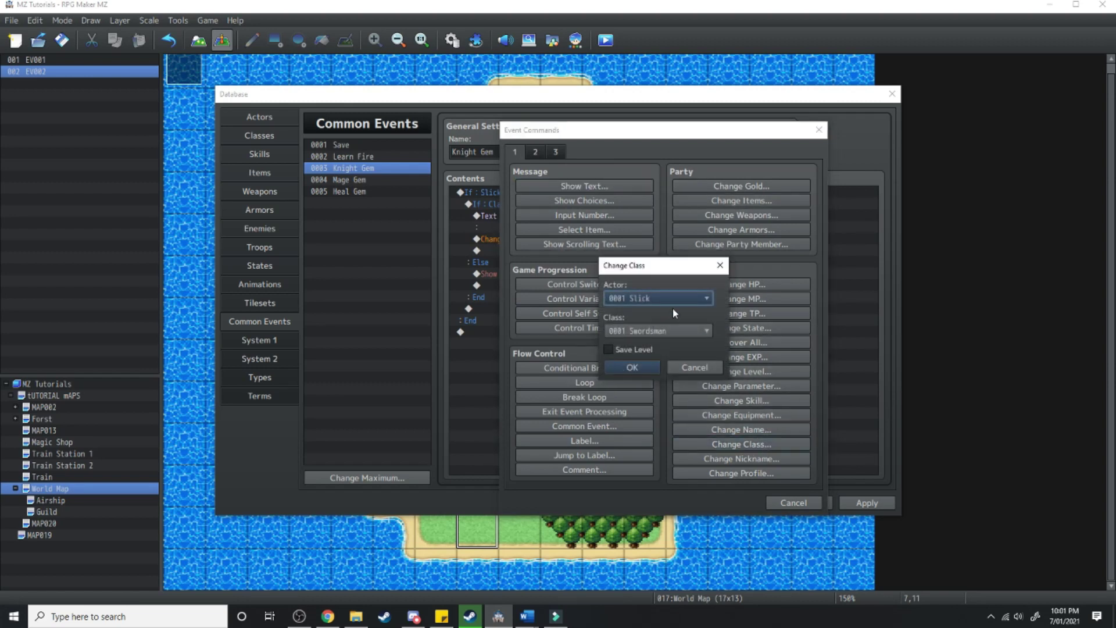
pyautogui.click(663, 330)
pyautogui.click(655, 385)
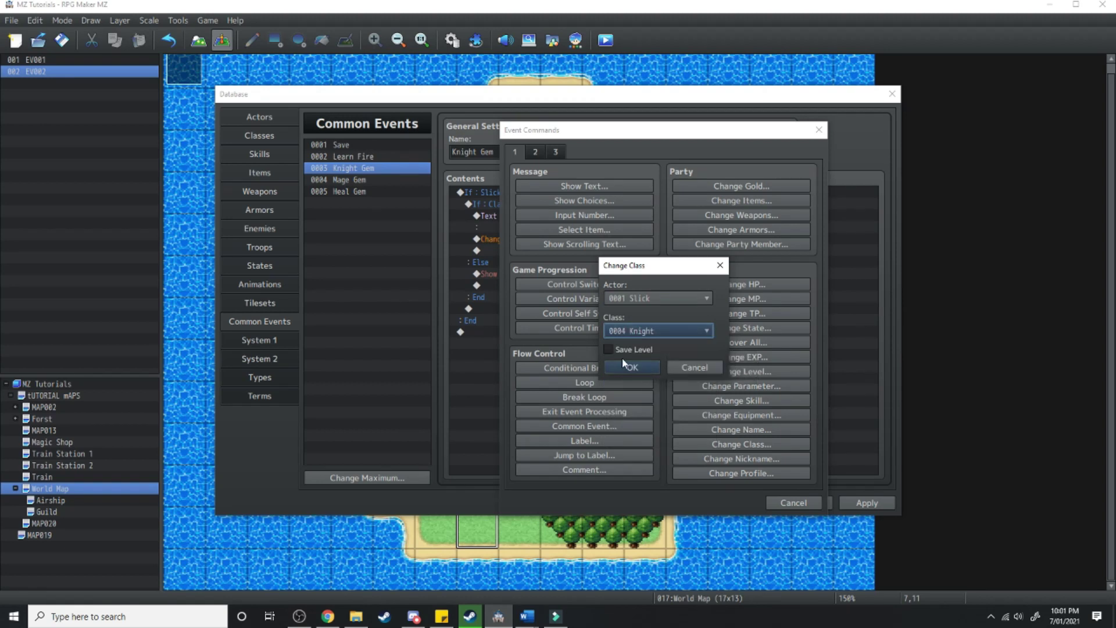
pyautogui.click(632, 368)
# Step: Add Change Actor Images keeping Slick's face and character, with the Slick Knight battler
pyautogui.doubleClick(579, 300)
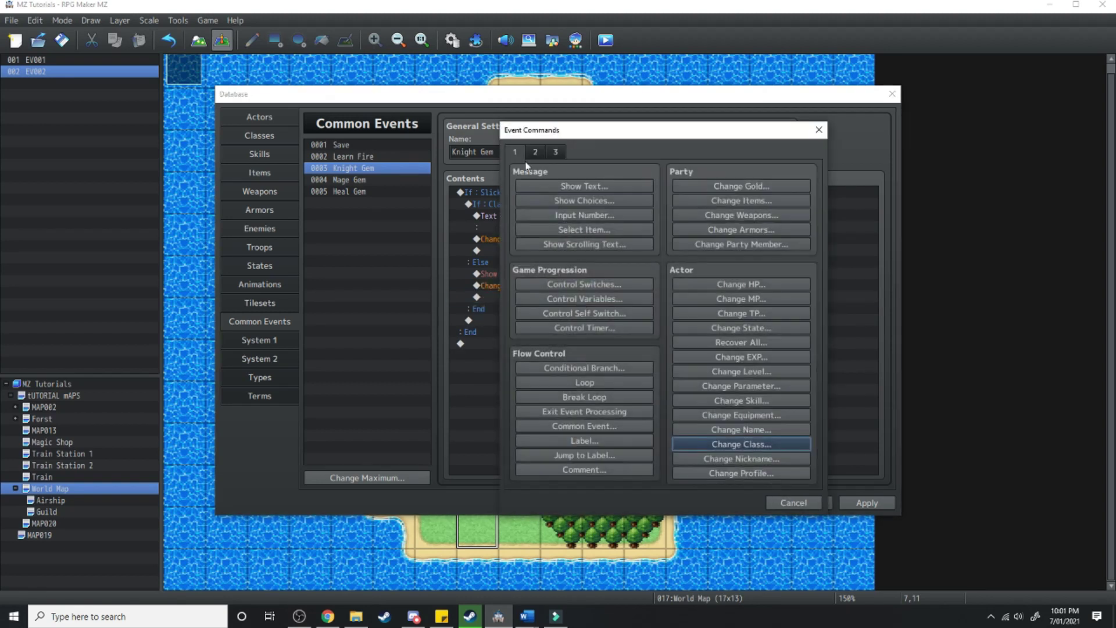
pyautogui.click(557, 151)
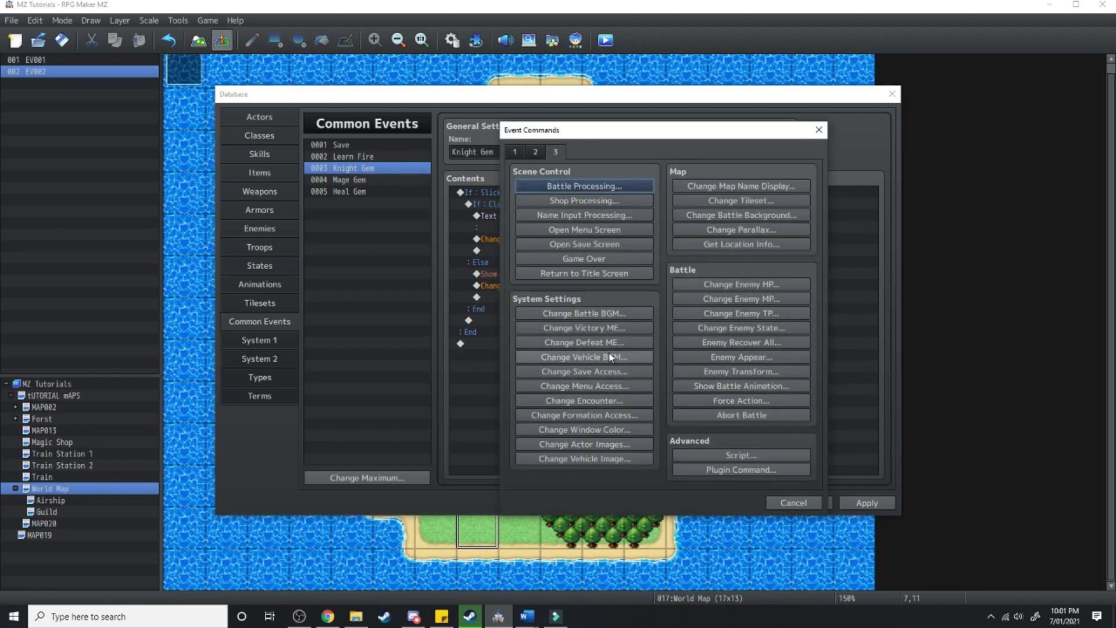
pyautogui.click(598, 445)
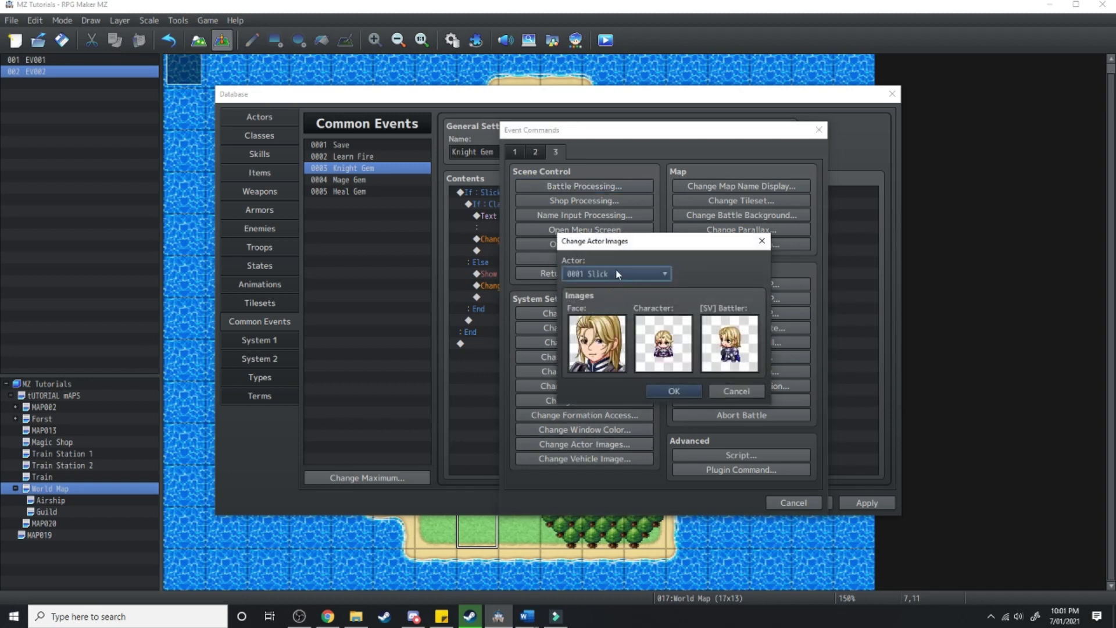
pyautogui.doubleClick(602, 342)
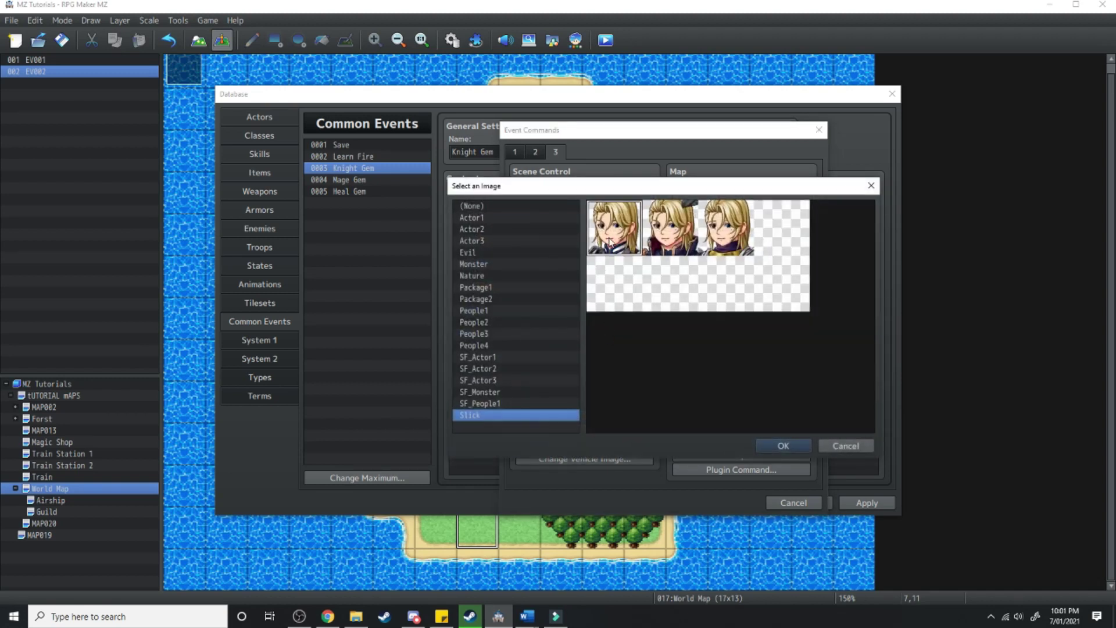
pyautogui.doubleClick(611, 242)
pyautogui.doubleClick(652, 349)
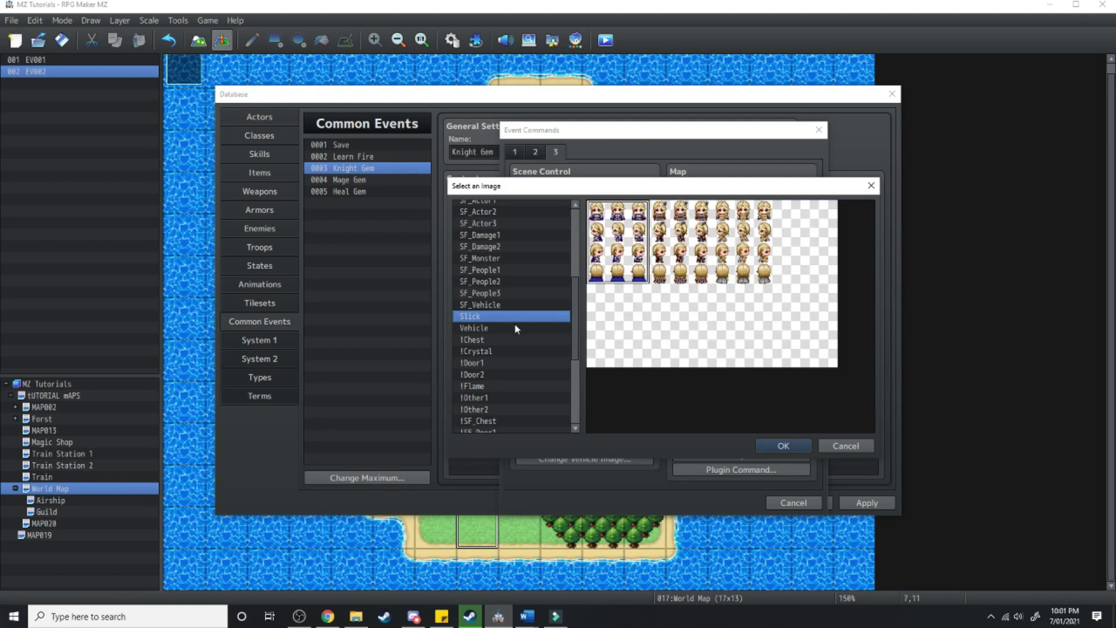
pyautogui.doubleClick(609, 264)
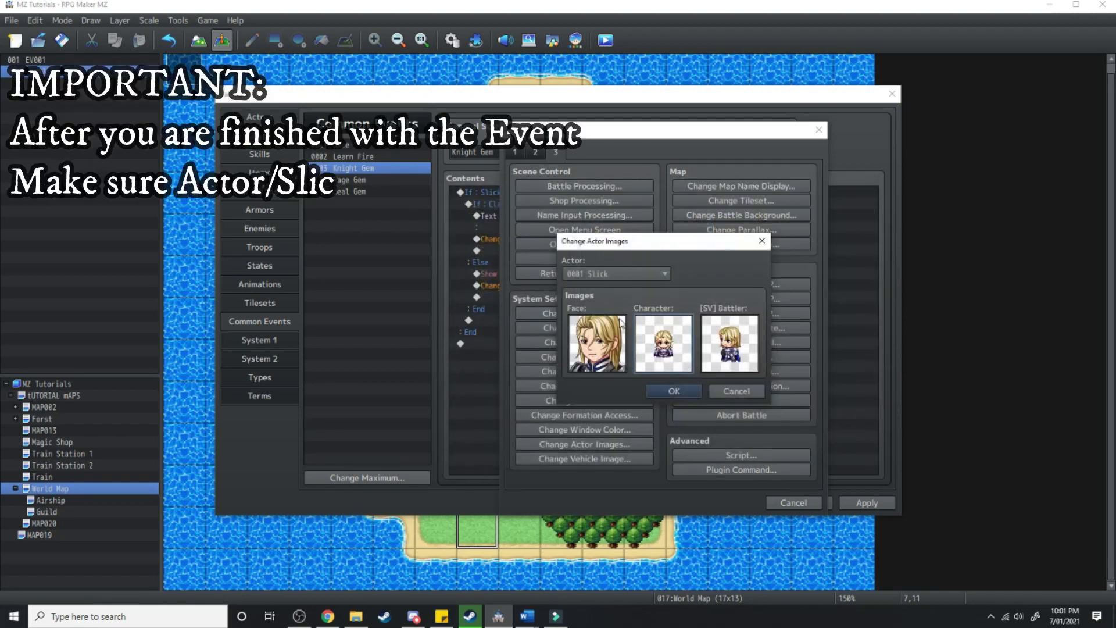
pyautogui.doubleClick(734, 356)
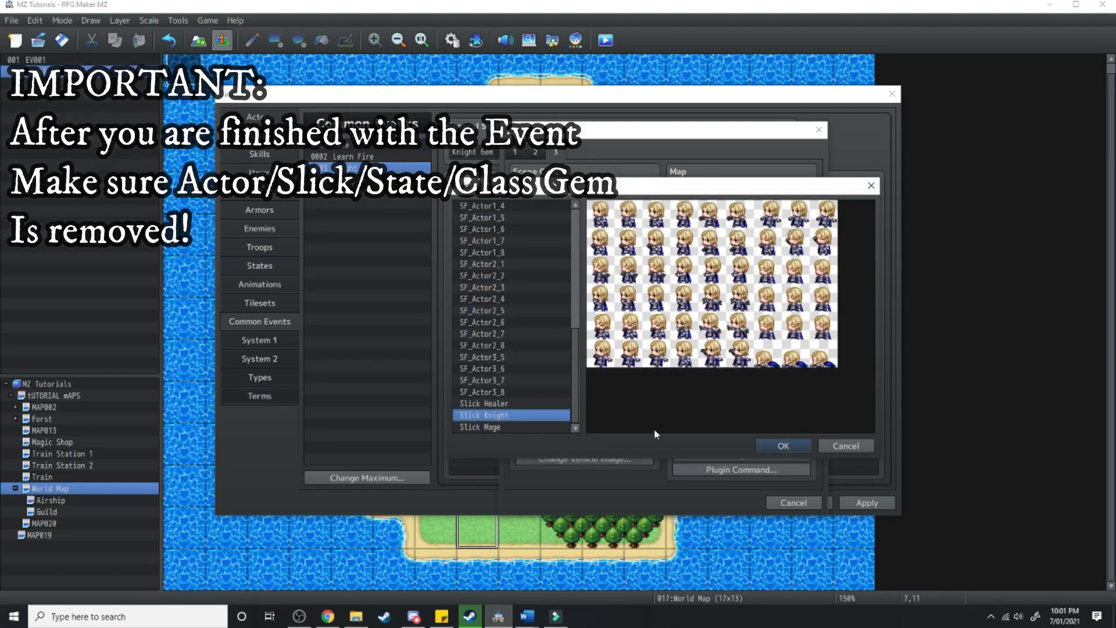
pyautogui.click(779, 446)
# Step: Confirm the actor images, then copy all Knight Gem commands into Mage Gem
pyautogui.click(677, 396)
pyautogui.hotkey('ctrl', 'a')
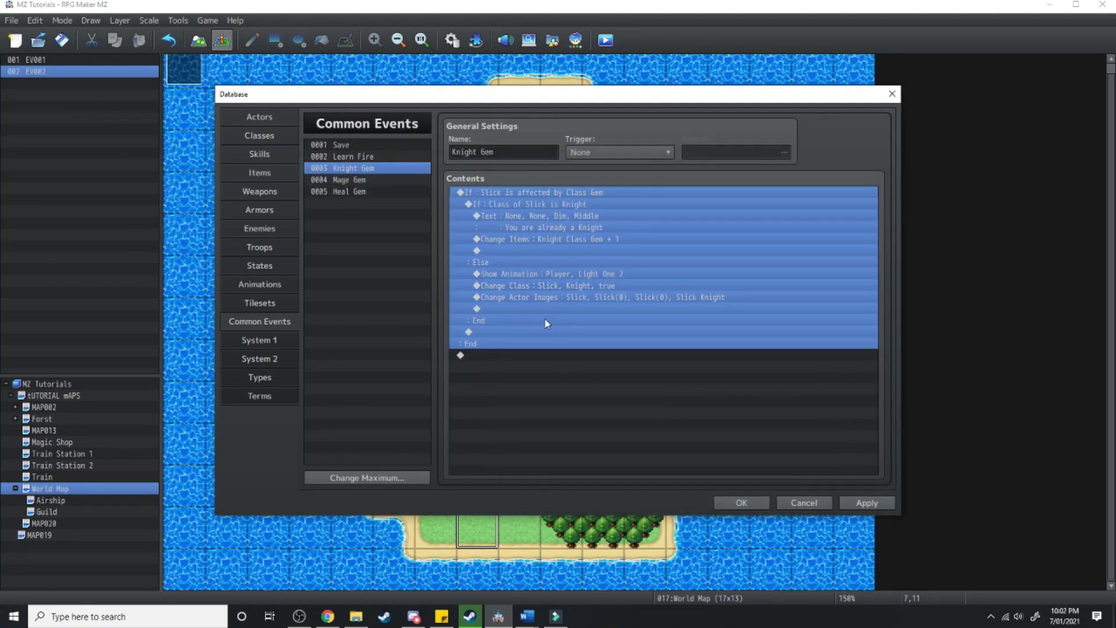
pyautogui.click(356, 179)
pyautogui.hotkey('ctrl', 'v')
# Step: Change the pasted class check to test whether Slick is a Healer
pyautogui.rightClick(550, 207)
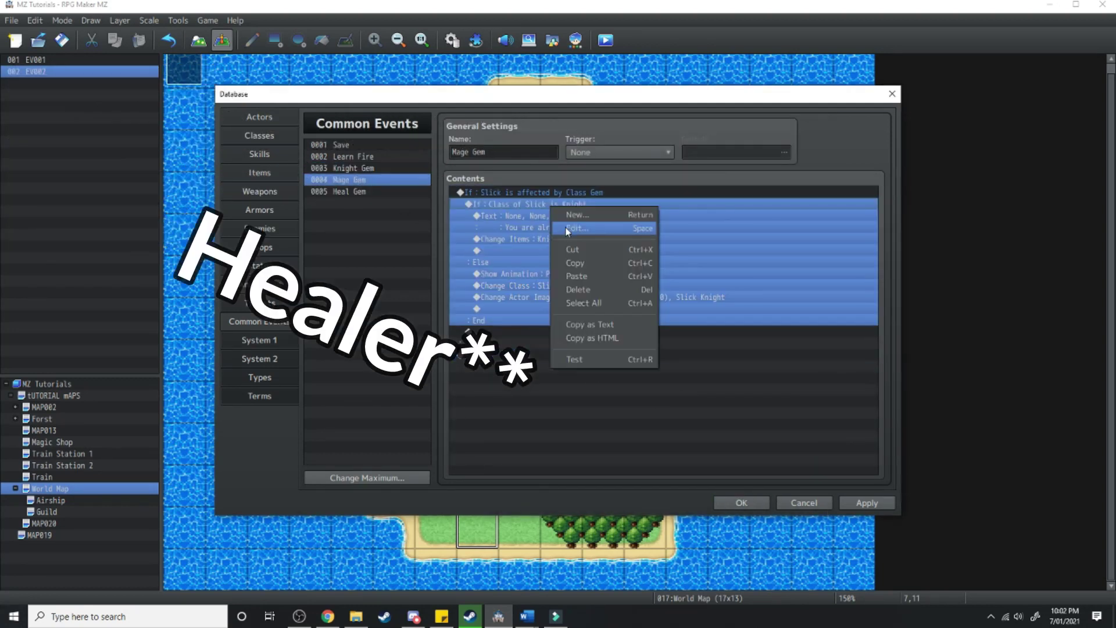
pyautogui.click(567, 230)
pyautogui.click(660, 252)
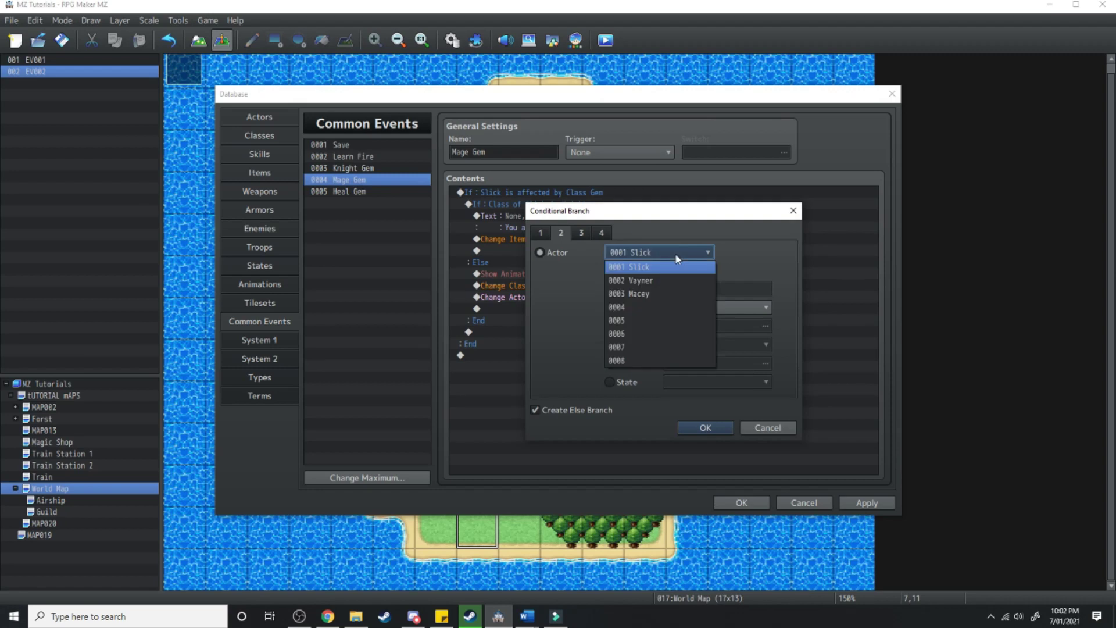
pyautogui.click(743, 317)
pyautogui.click(744, 307)
pyautogui.click(698, 374)
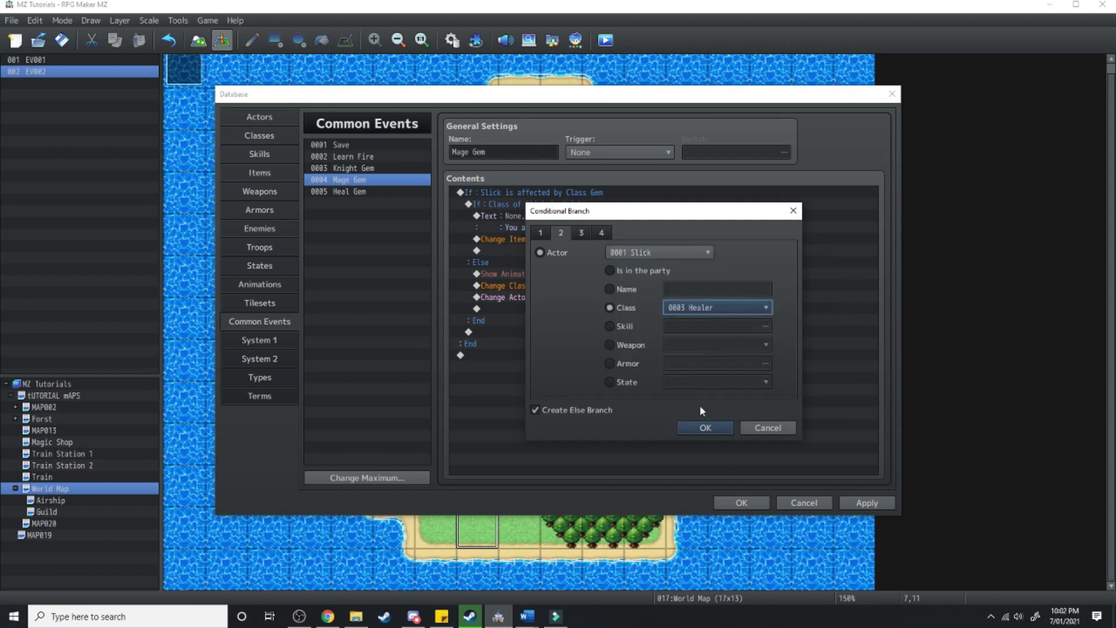
pyautogui.click(706, 428)
# Step: Reword the message for Healer and refund a Healer Class Gem instead
pyautogui.doubleClick(612, 227)
pyautogui.moveTo(635, 288); pyautogui.dragTo(721, 292)
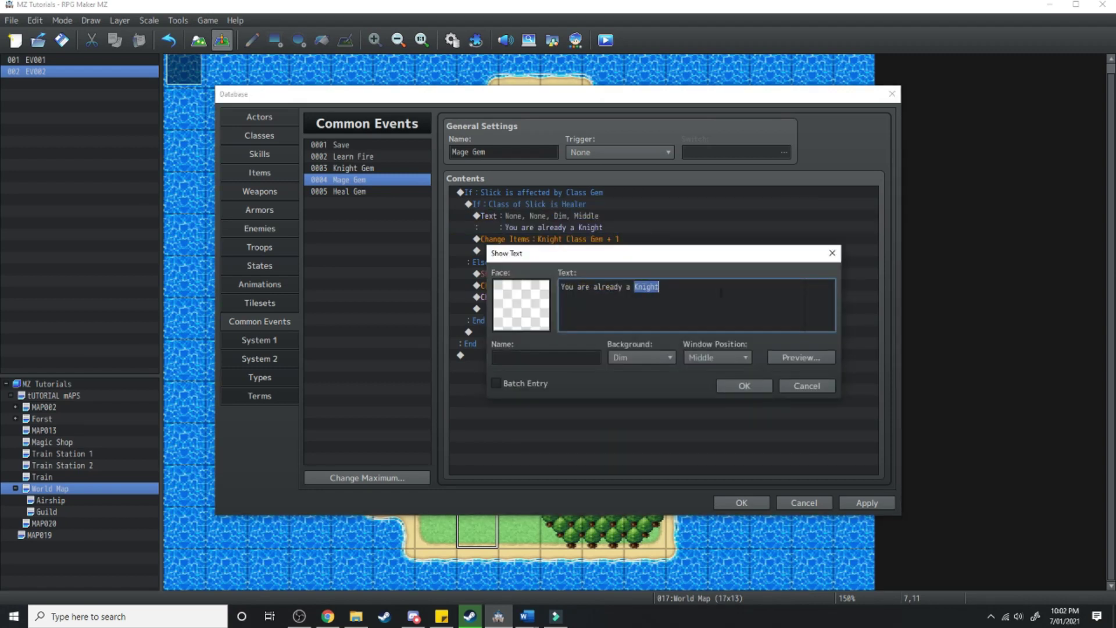
pyautogui.write('Healer')
pyautogui.click(744, 385)
pyautogui.press('Down')
pyautogui.press('Return')
pyautogui.click(674, 277)
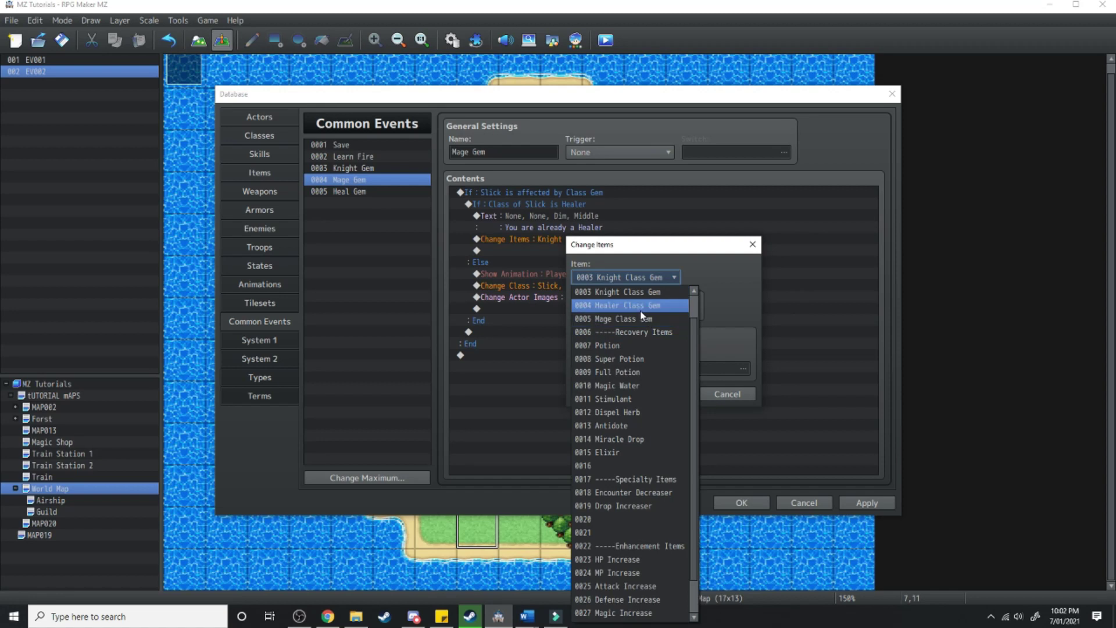
pyautogui.click(618, 305)
pyautogui.click(667, 394)
# Step: Change the Change Class command to make Slick a Healer
pyautogui.rightClick(598, 289)
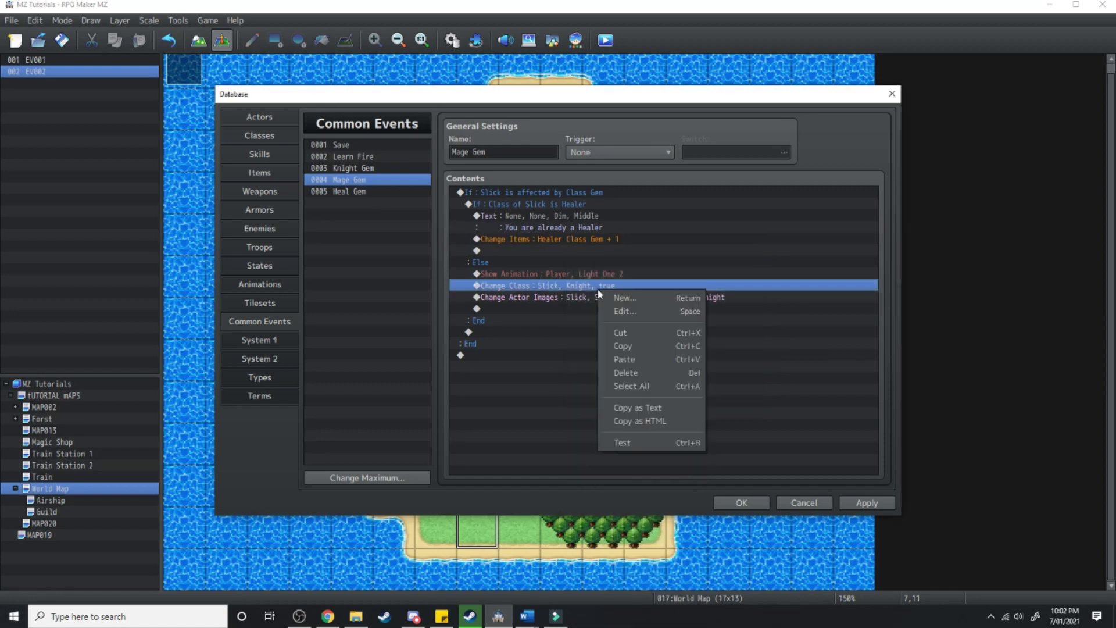
pyautogui.click(625, 311)
pyautogui.click(689, 331)
pyautogui.click(656, 368)
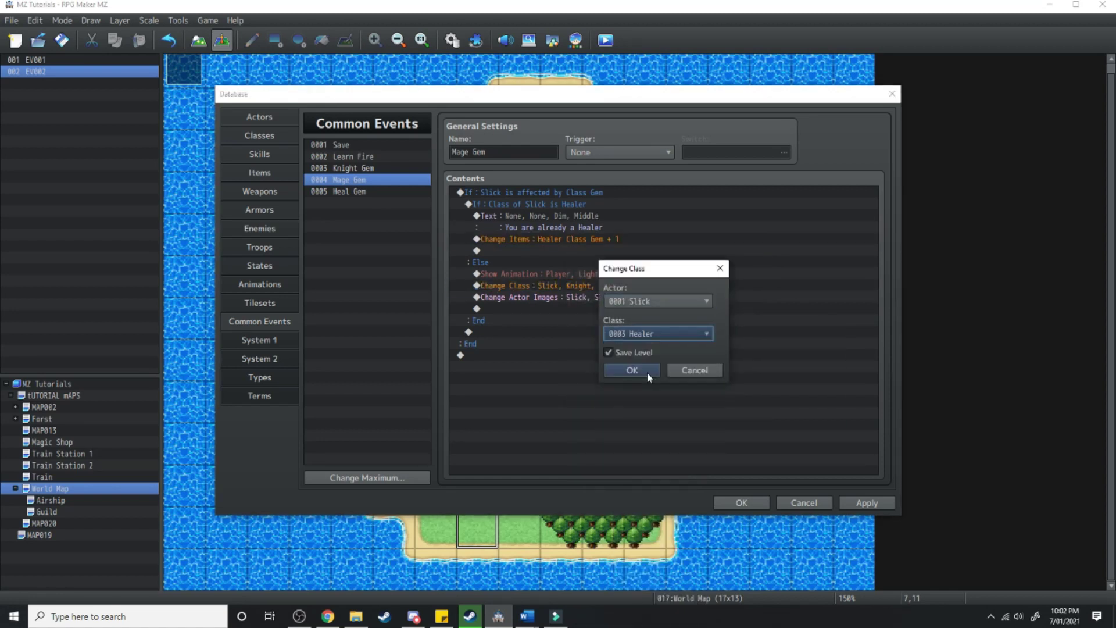
pyautogui.click(619, 371)
# Step: Edit Slick's actor images to use the third Slick face
pyautogui.rightClick(599, 298)
pyautogui.click(602, 323)
pyautogui.doubleClick(601, 345)
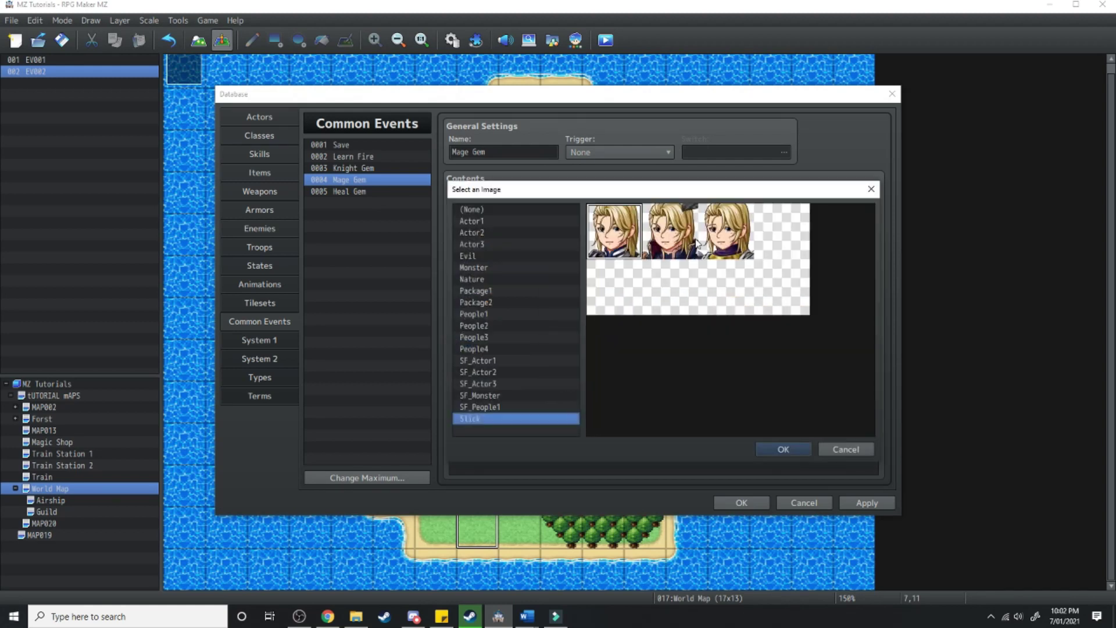
pyautogui.click(721, 234)
pyautogui.click(765, 451)
pyautogui.doubleClick(668, 337)
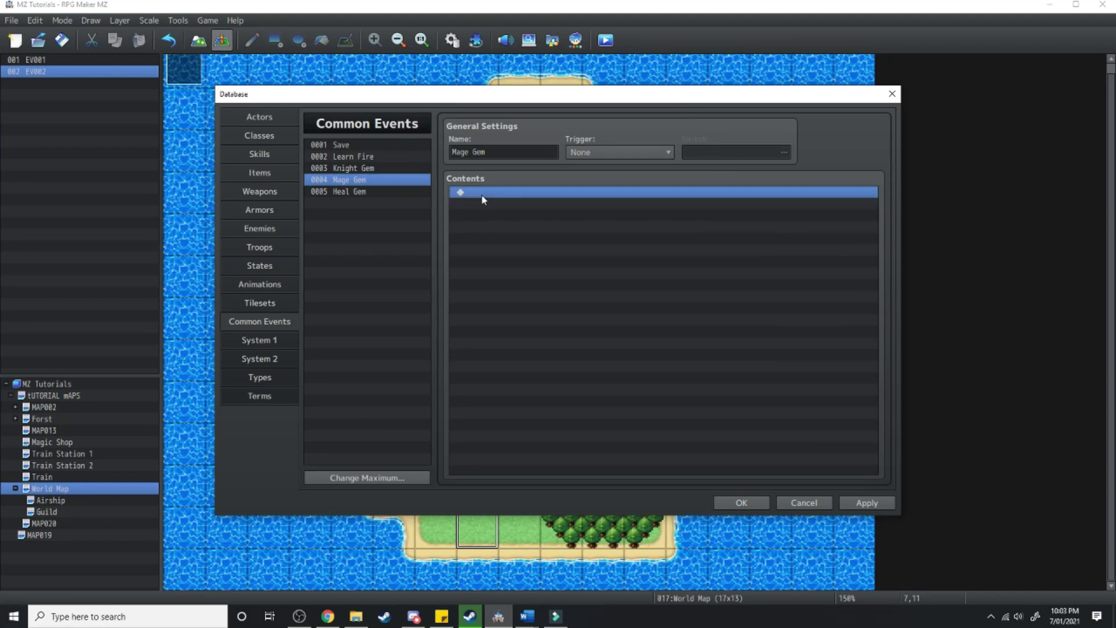
# Step: Paste the gem commands into Mage Gem and set the class check to Mage
pyautogui.hotkey('ctrl', 'v')
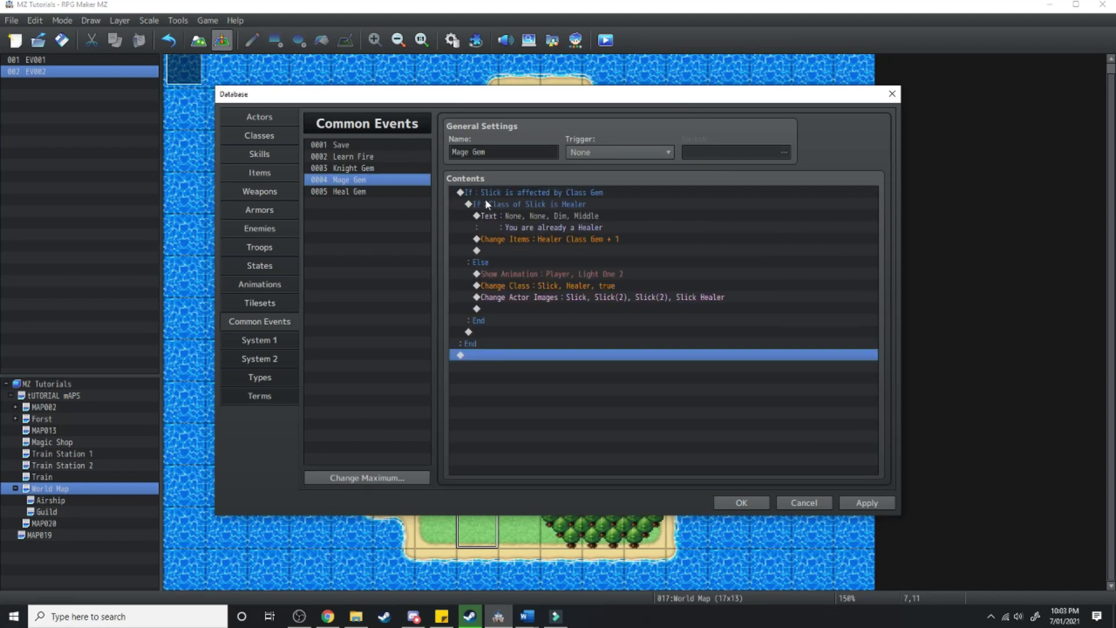
pyautogui.click(533, 193)
pyautogui.rightClick(533, 193)
pyautogui.click(558, 214)
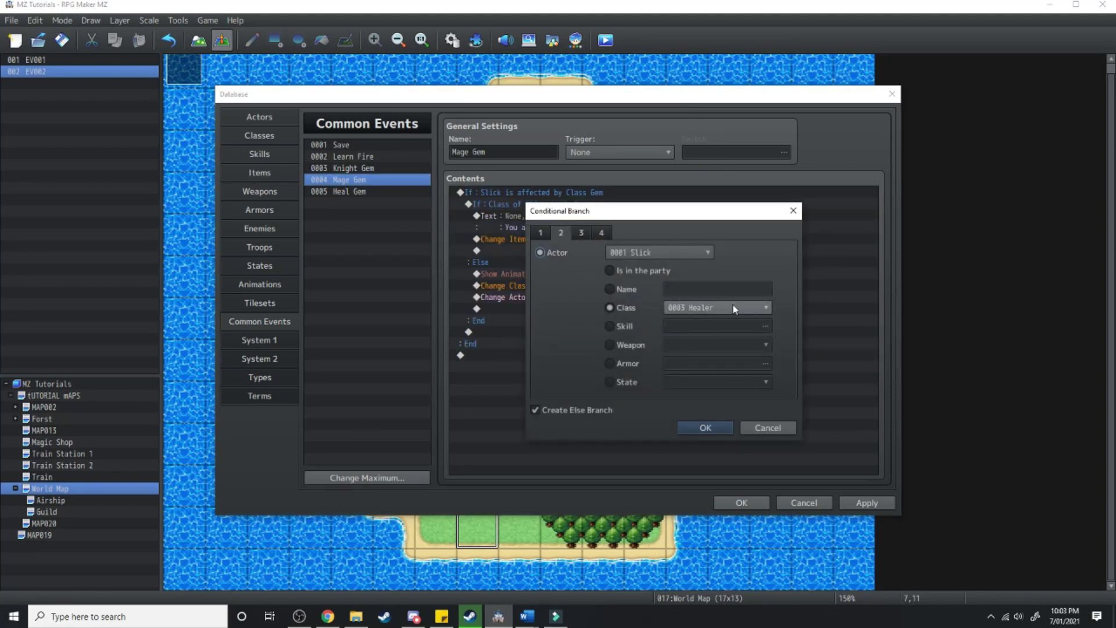
pyautogui.click(753, 307)
pyautogui.click(712, 344)
pyautogui.click(705, 427)
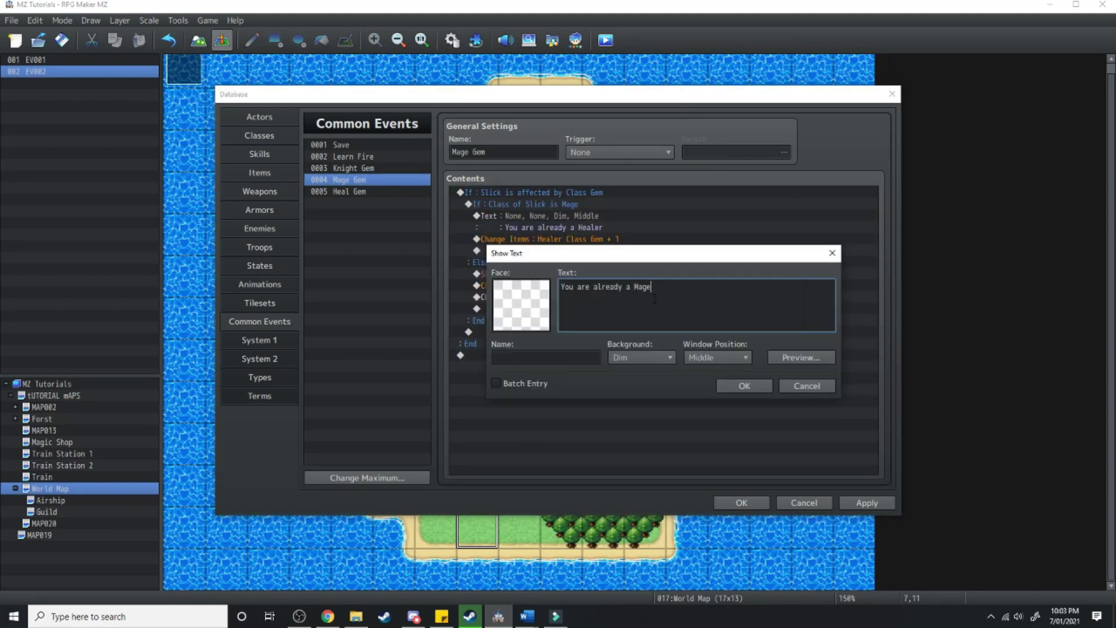
# Step: Keep the message, refund a Mage Class Gem, and confirm the class change to Mage
pyautogui.click(746, 386)
pyautogui.doubleClick(611, 239)
pyautogui.click(637, 277)
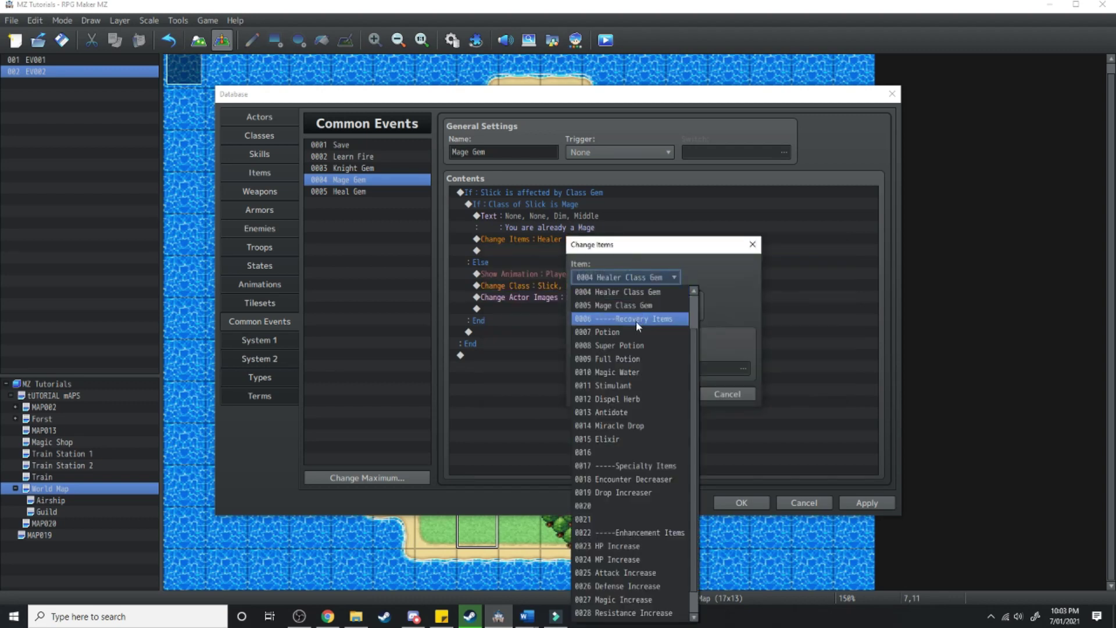
pyautogui.click(634, 305)
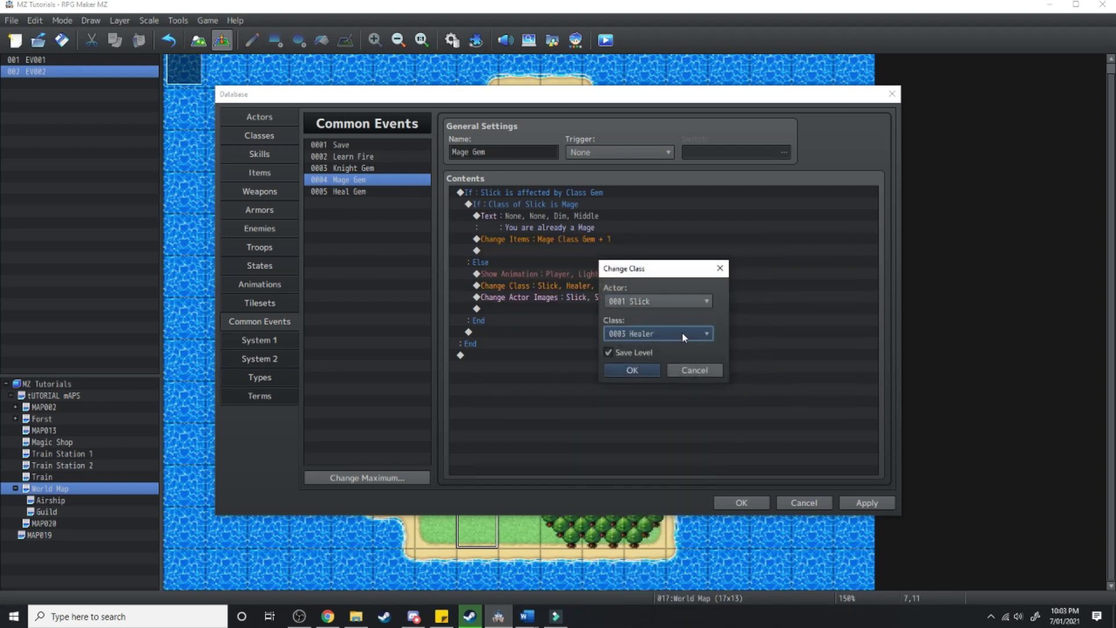
pyautogui.click(639, 371)
# Step: Set Slick's actor images to a new face and the Slick Mage walking sprite
pyautogui.rightClick(583, 295)
pyautogui.click(606, 321)
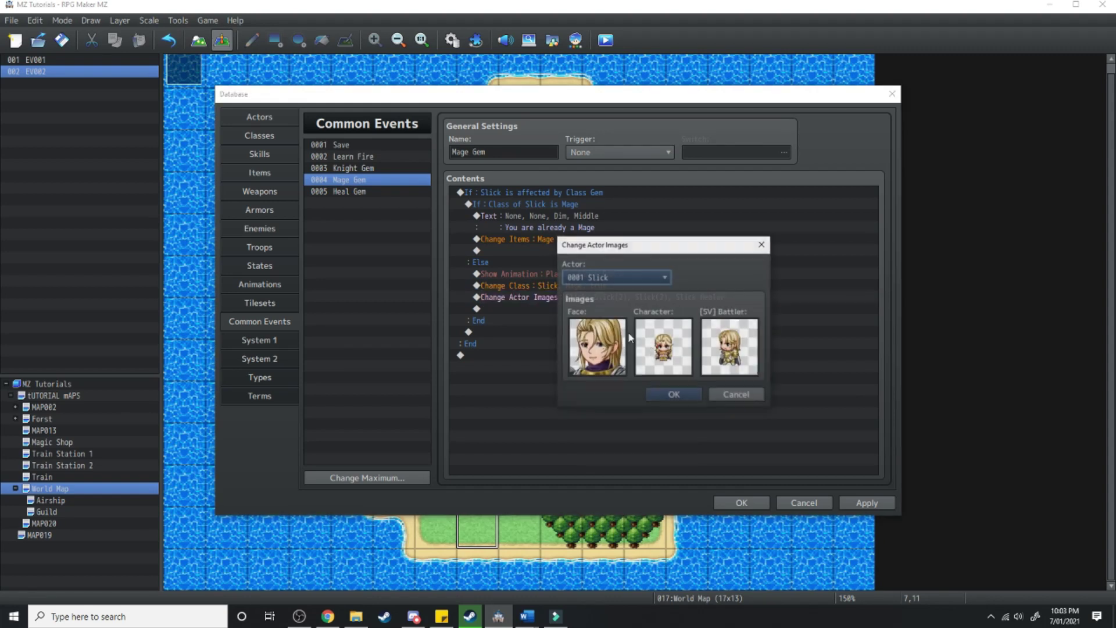
pyautogui.doubleClick(599, 346)
pyautogui.doubleClick(698, 229)
pyautogui.doubleClick(638, 333)
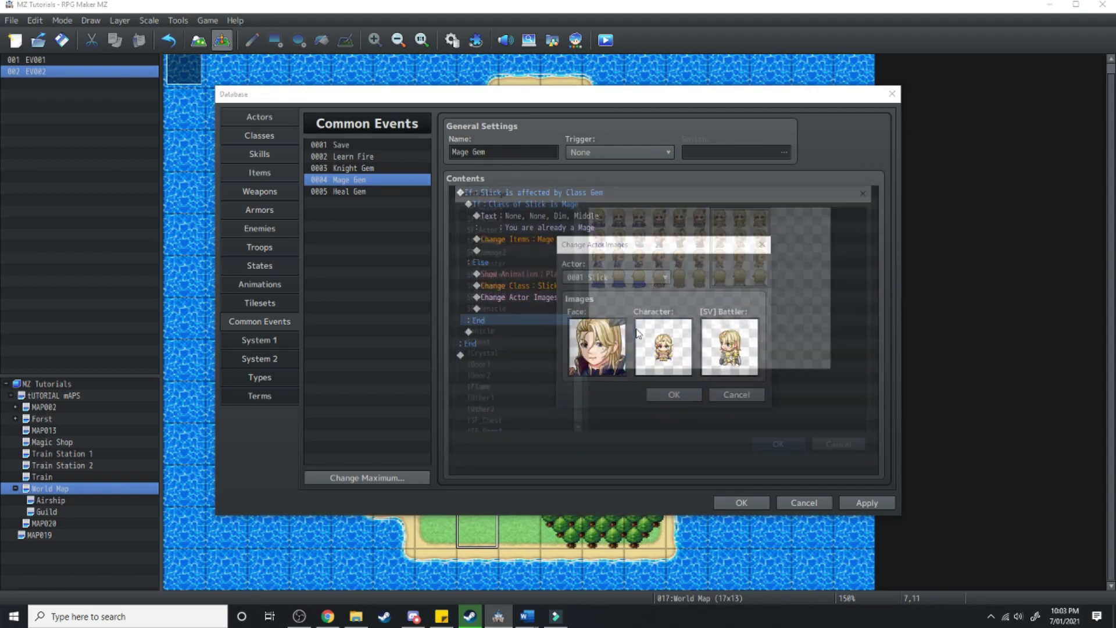
pyautogui.doubleClick(677, 243)
pyautogui.doubleClick(663, 337)
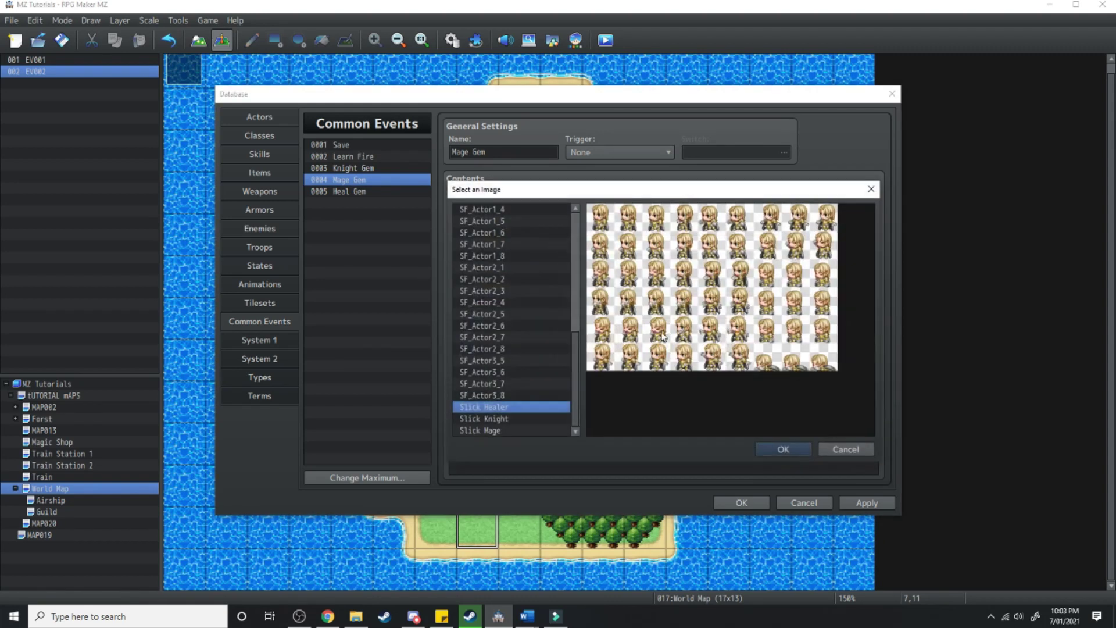
pyautogui.doubleClick(481, 430)
pyautogui.press('Return')
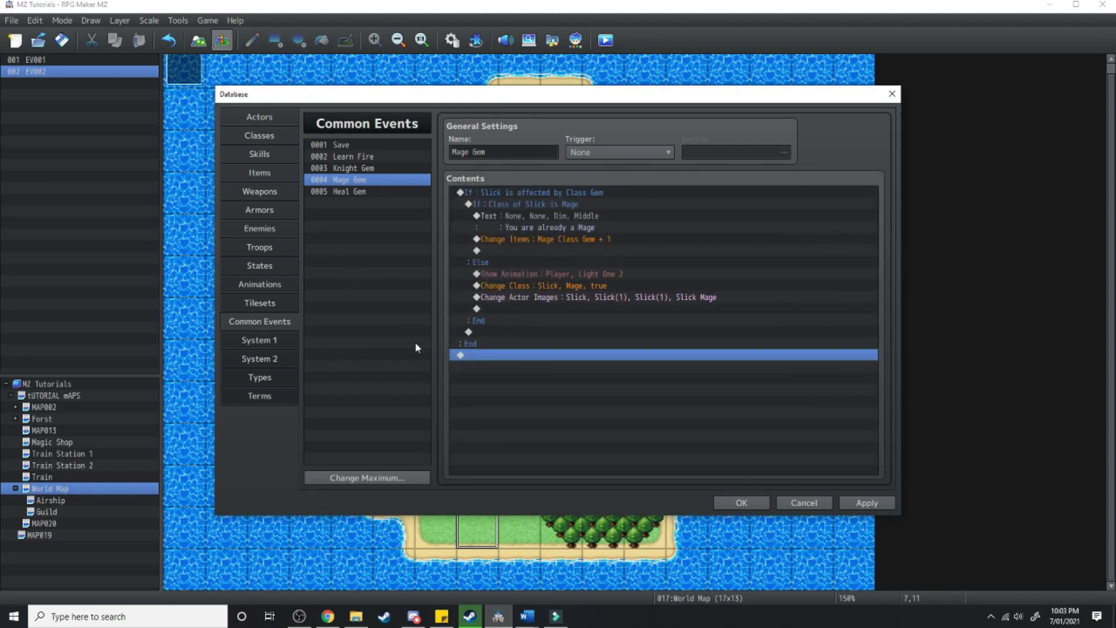
pyautogui.click(273, 177)
# Step: Give the Knight Class Gem a Common Event effect that runs the Knight Gem common event
pyautogui.click(368, 168)
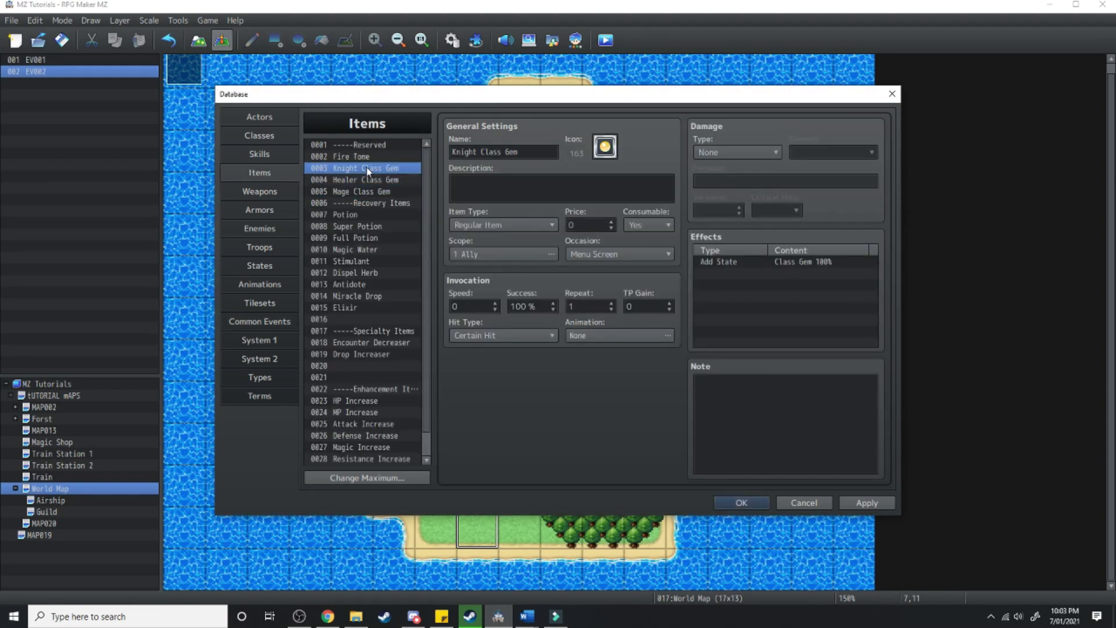
pyautogui.doubleClick(717, 272)
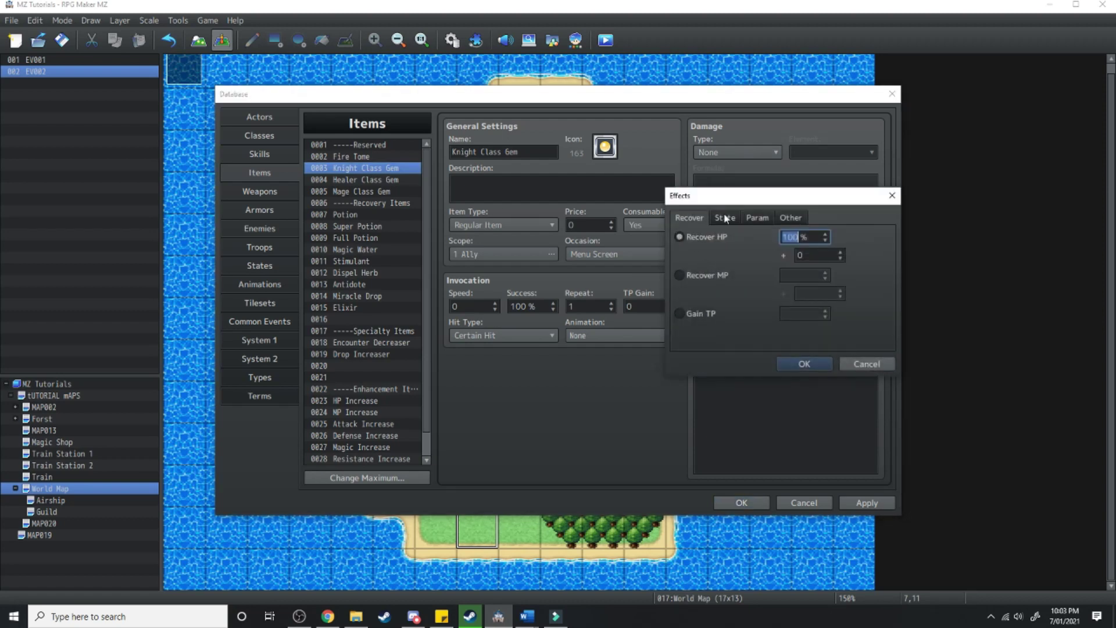
pyautogui.click(782, 220)
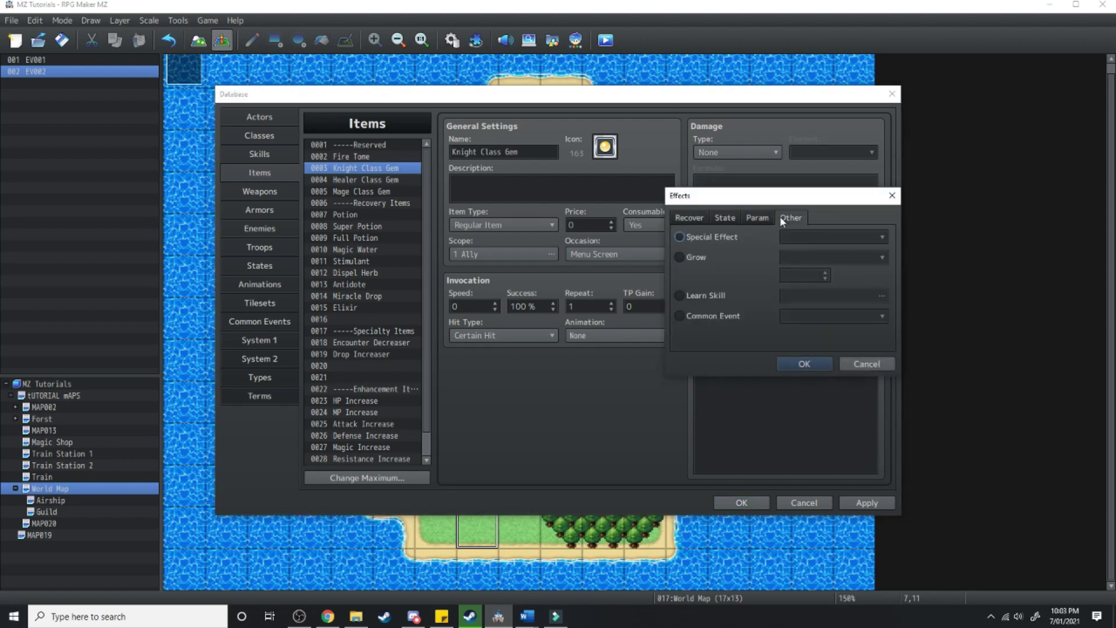
pyautogui.click(679, 316)
pyautogui.click(819, 319)
pyautogui.click(827, 364)
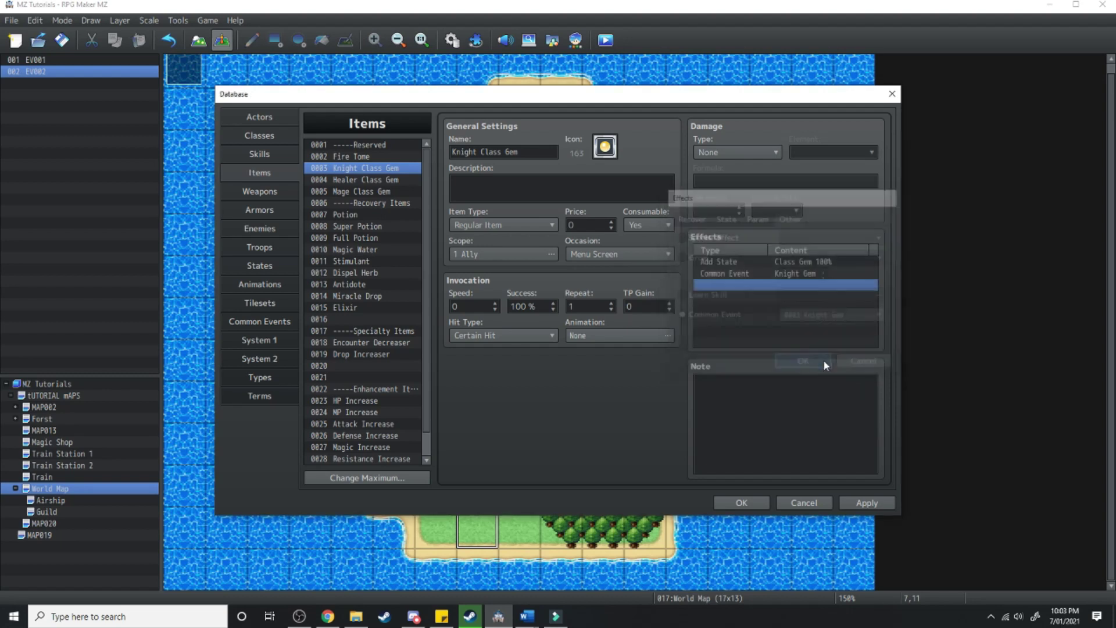
pyautogui.click(370, 180)
# Step: Add a Common Event effect to the Healer Class Gem
pyautogui.click(706, 274)
pyautogui.doubleClick(706, 275)
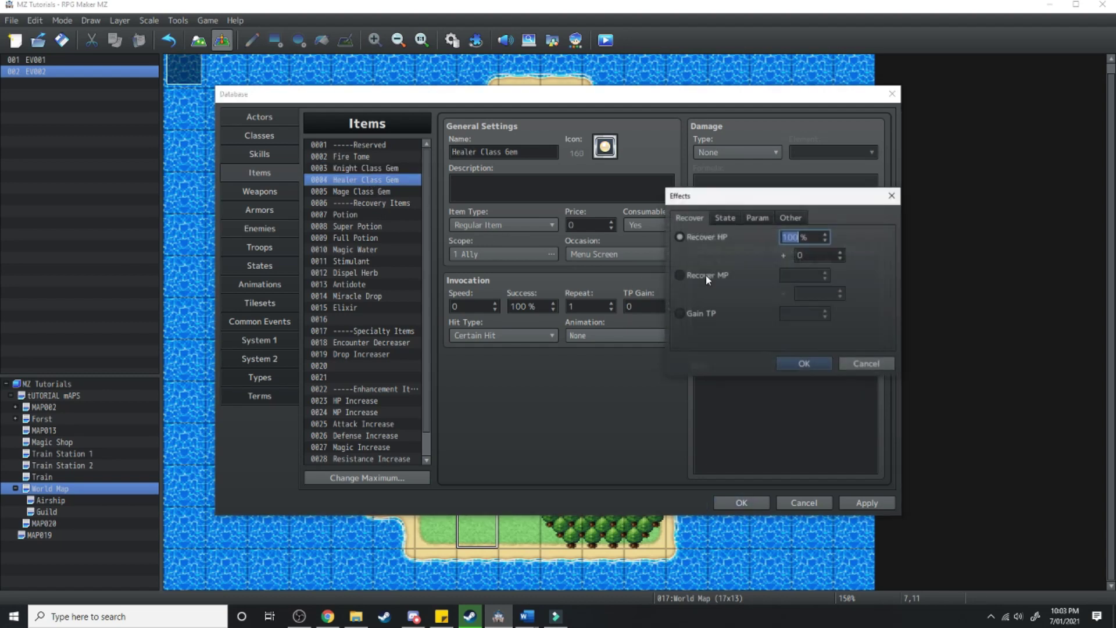
pyautogui.click(790, 220)
pyautogui.click(831, 316)
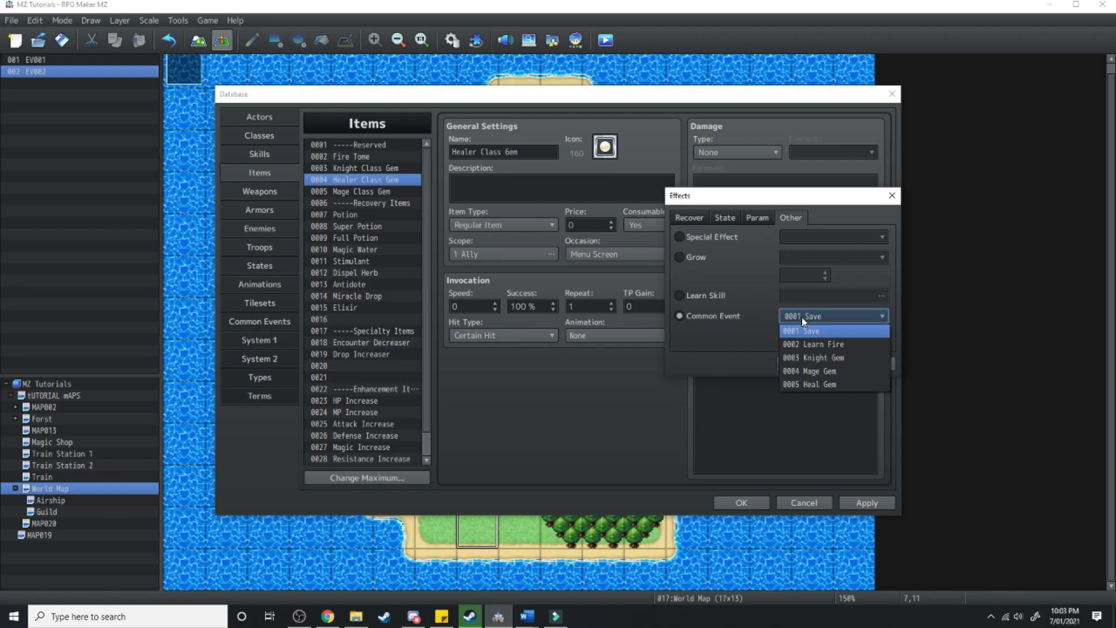
pyautogui.click(816, 379)
pyautogui.click(804, 364)
# Step: Add a Common Event effect to the Mage Class Gem
pyautogui.click(375, 191)
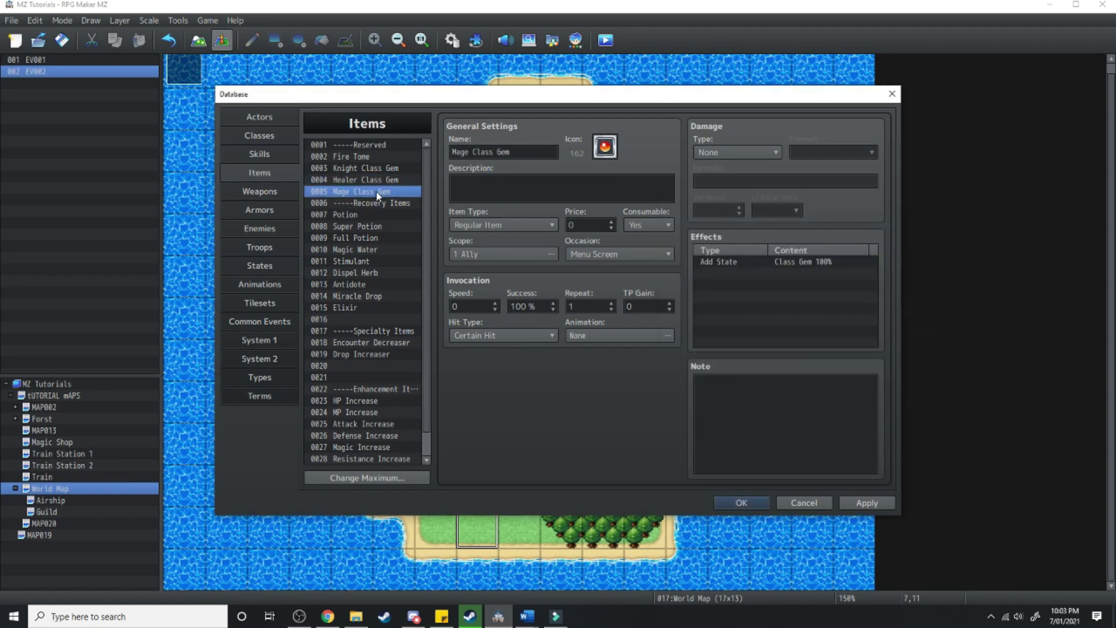
pyautogui.doubleClick(739, 273)
pyautogui.click(792, 219)
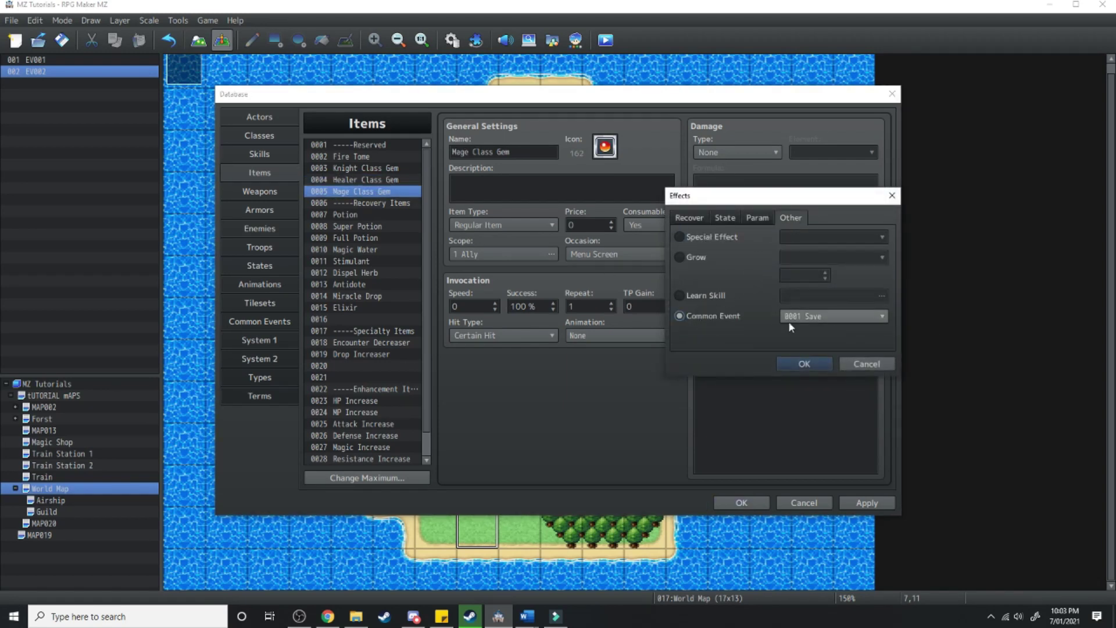
pyautogui.click(832, 316)
pyautogui.click(817, 385)
# Step: Save and close the database, open the Guild map, and create a new event behind the counter
pyautogui.click(814, 366)
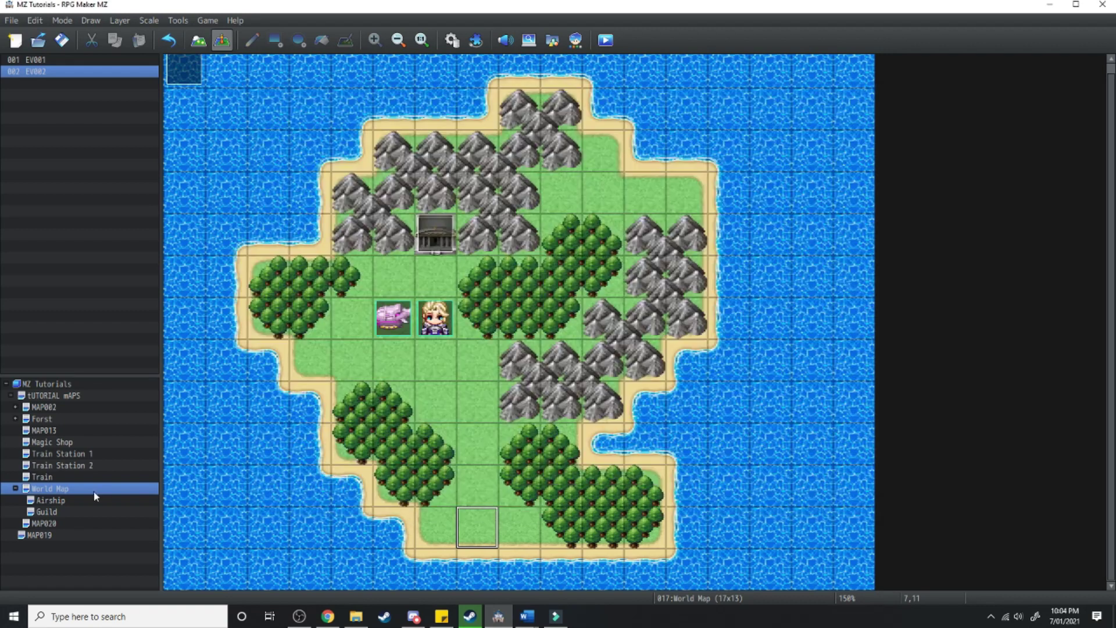
pyautogui.click(53, 513)
pyautogui.rightClick(431, 260)
pyautogui.click(459, 277)
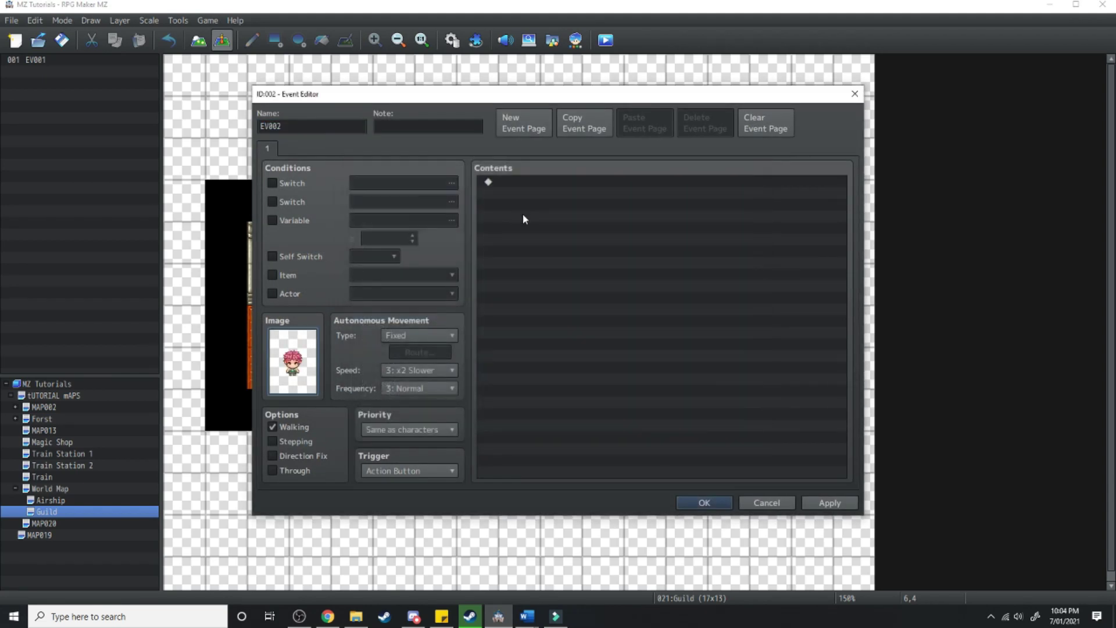
# Step: Give the event a red-haired character image, a greeting message and a Shop Processing command
pyautogui.click(527, 187)
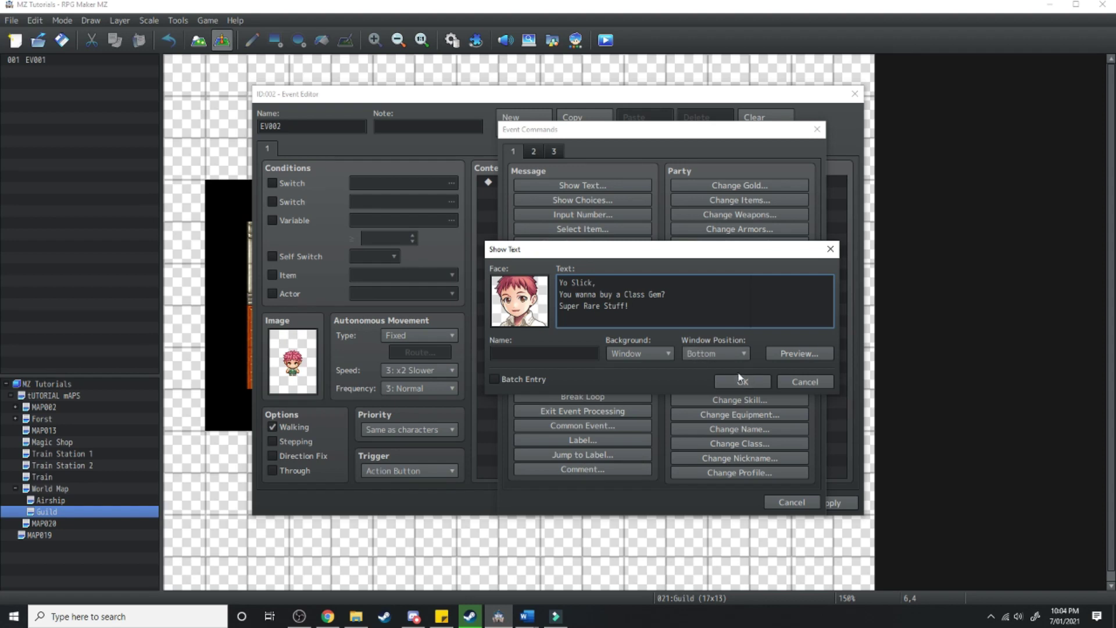
pyautogui.click(743, 383)
pyautogui.click(554, 151)
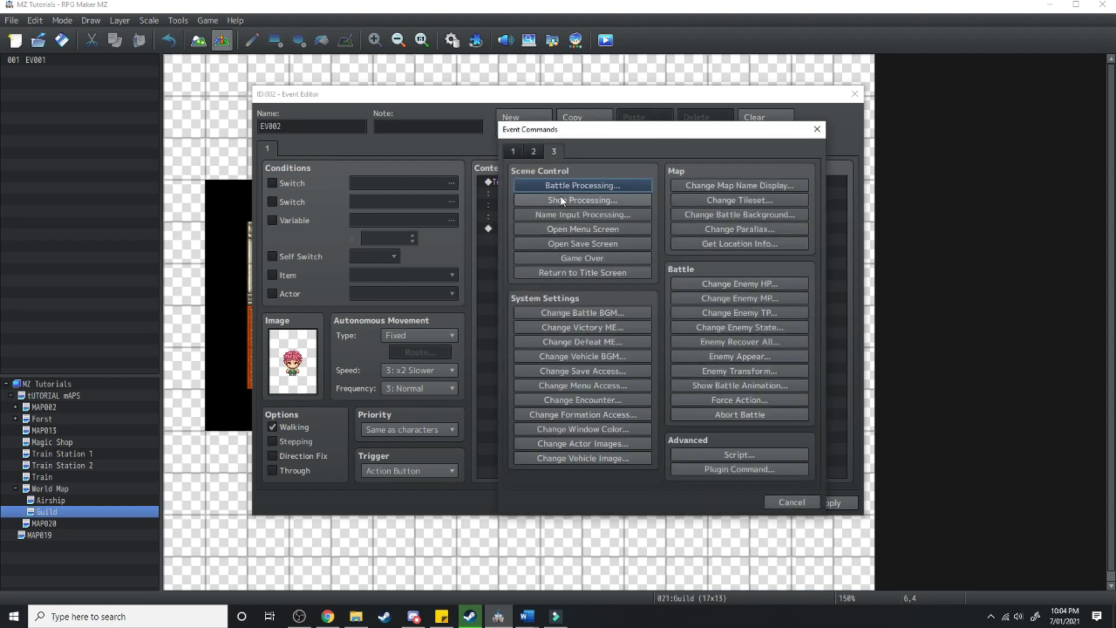
pyautogui.click(569, 201)
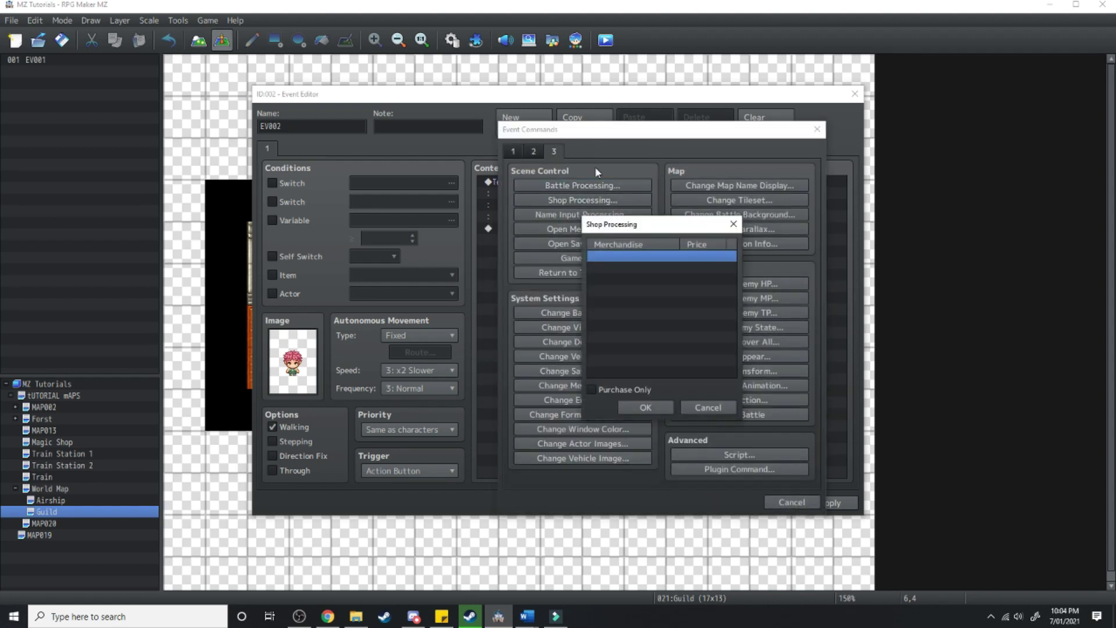
# Step: List the Knight, Healer and Mage Class Gems as the shop's merchandise
pyautogui.doubleClick(627, 257)
pyautogui.click(692, 266)
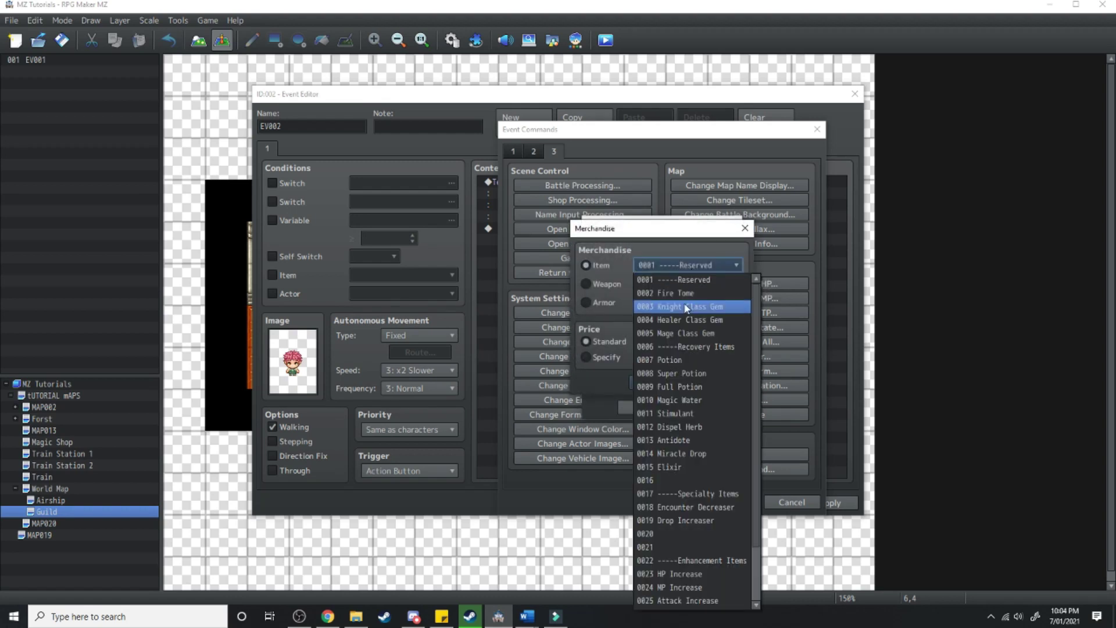
pyautogui.click(687, 308)
pyautogui.press('Down')
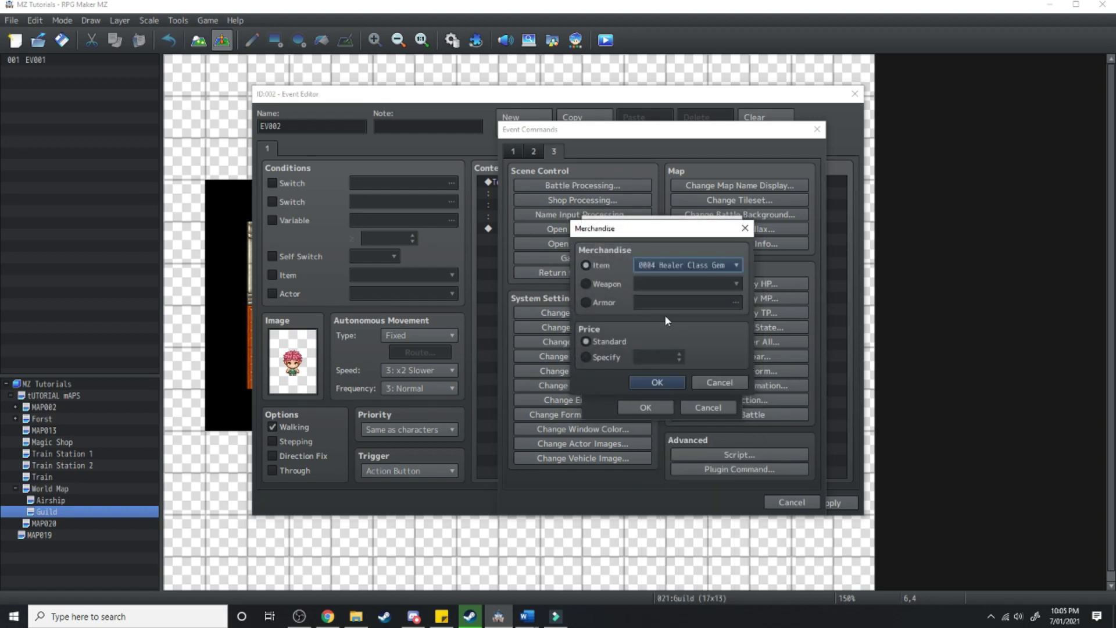
pyautogui.click(665, 382)
pyautogui.doubleClick(658, 361)
pyautogui.press('Down')
pyautogui.click(652, 382)
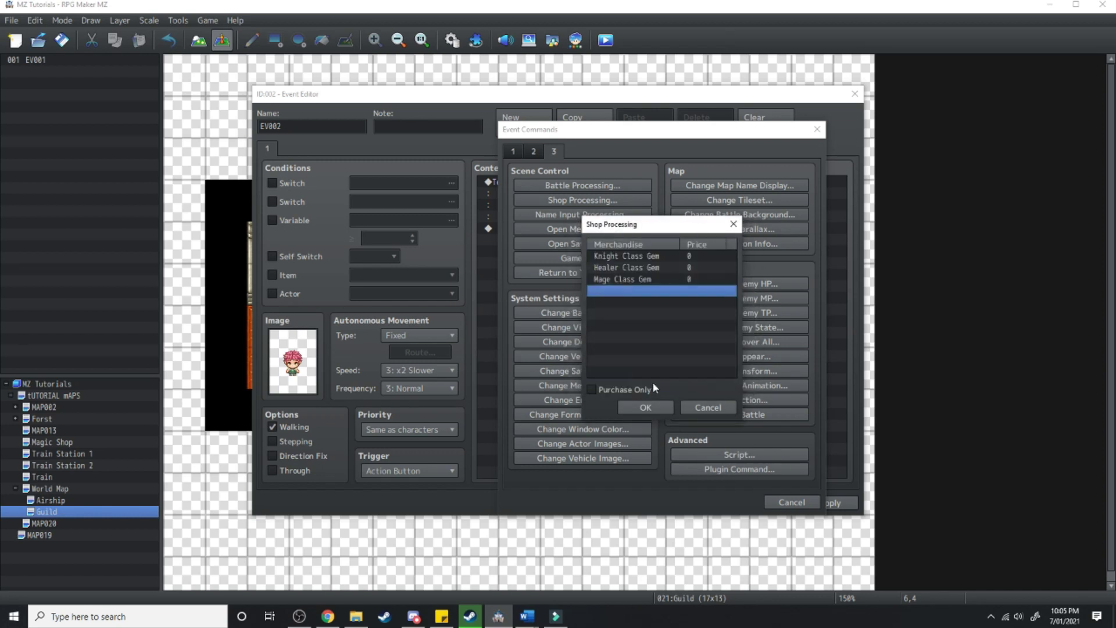
pyautogui.click(686, 258)
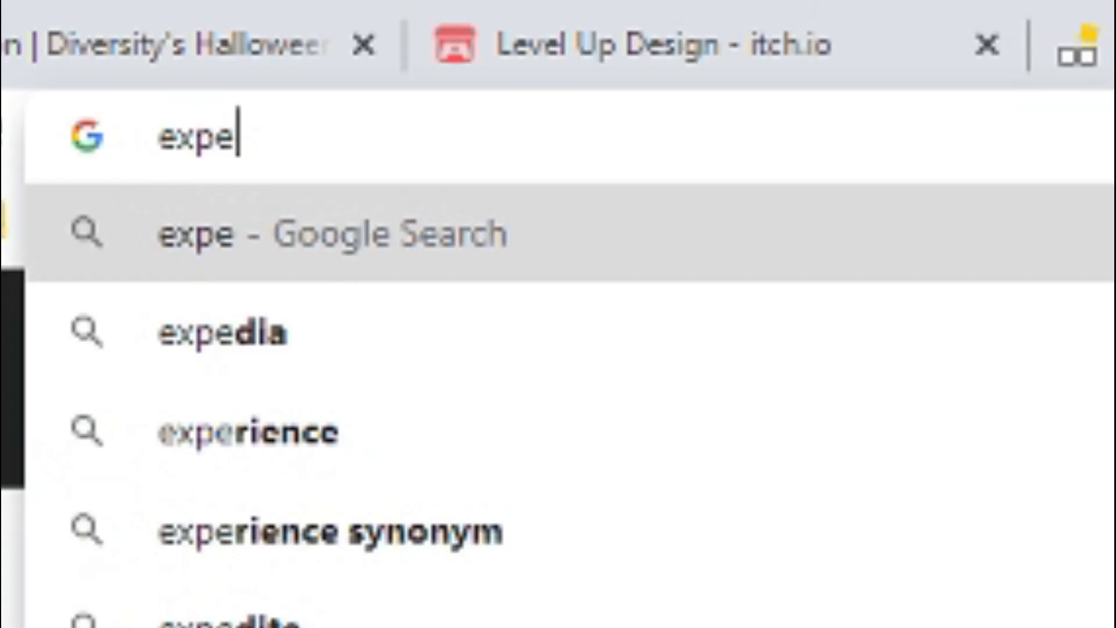
# Step: Search Google for 'expedience' and highlight parts of its definition, including speed, haste or urgency
pyautogui.write('dience')
pyautogui.press('Return')
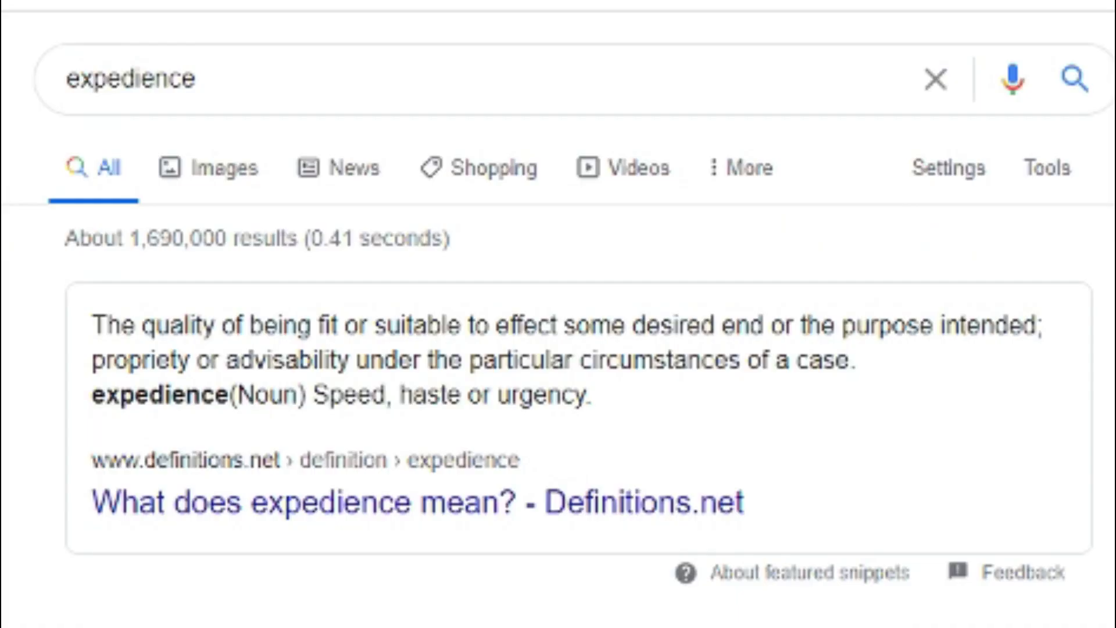
pyautogui.moveTo(260, 326); pyautogui.dragTo(518, 325)
pyautogui.moveTo(637, 326); pyautogui.dragTo(869, 334)
pyautogui.click(881, 367)
pyautogui.moveTo(592, 396); pyautogui.dragTo(396, 396)
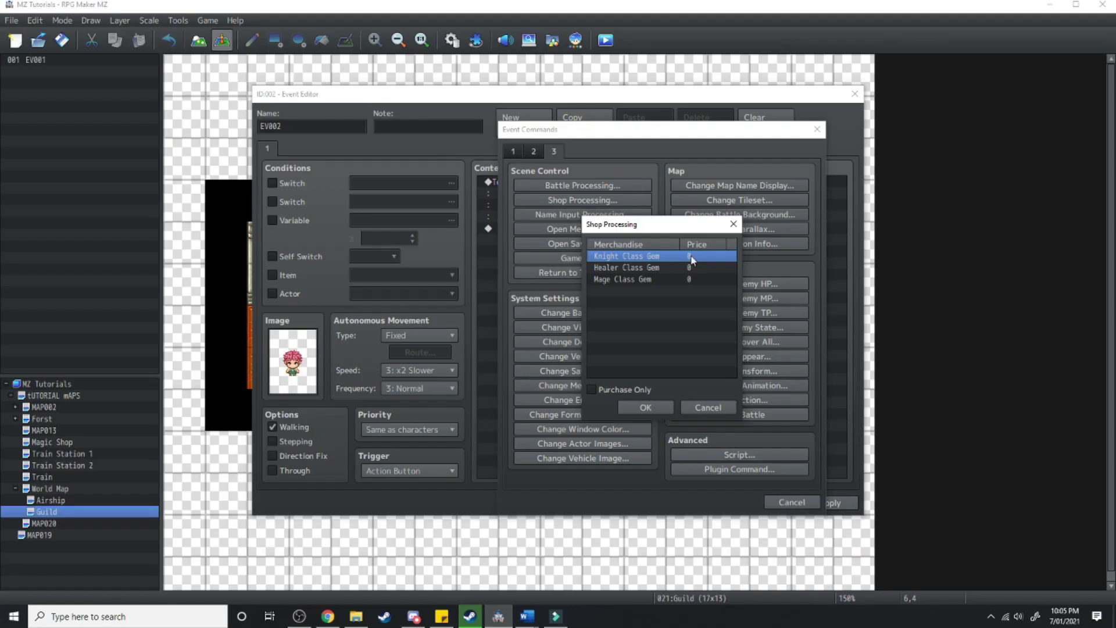
pyautogui.click(695, 268)
pyautogui.click(695, 280)
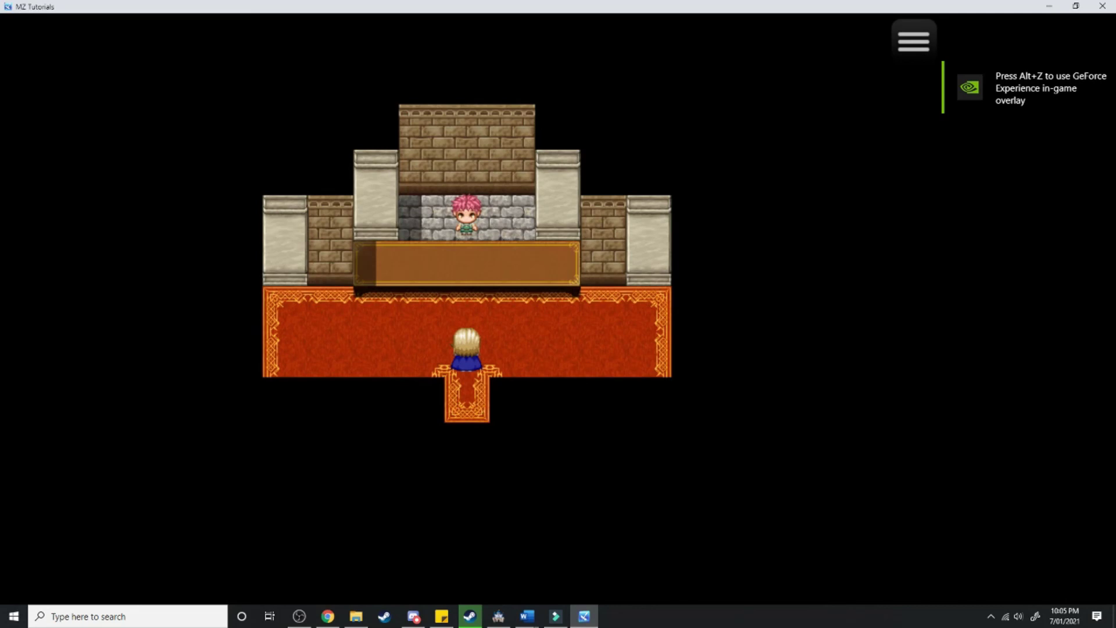
# Step: Walk the hero to the gem seller, talk past the greeting, and choose Buy
pyautogui.press('Up')
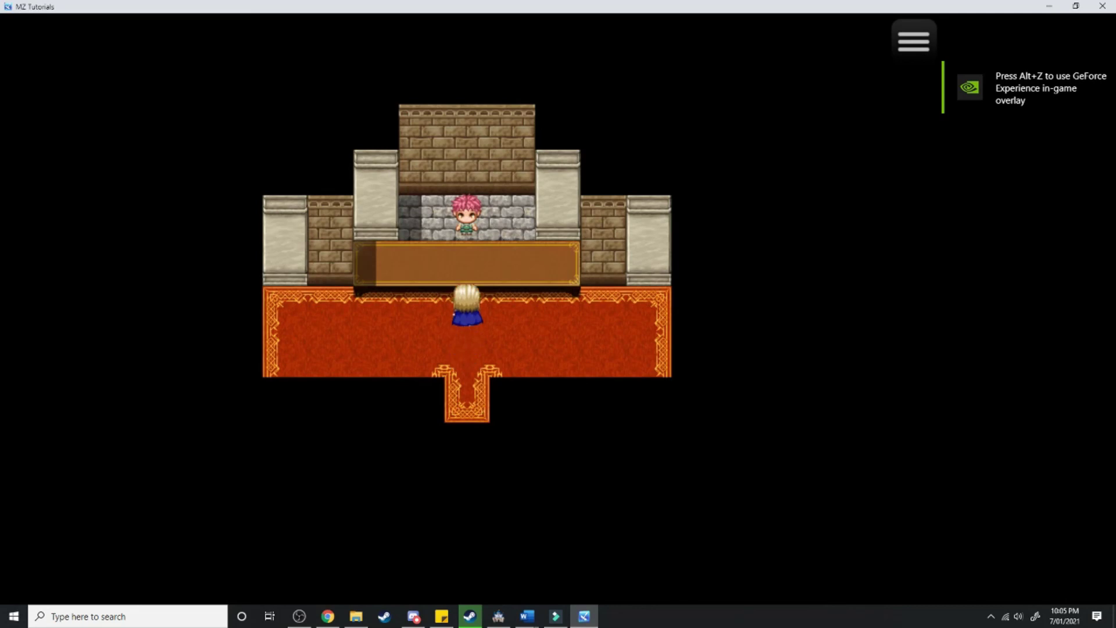
pyautogui.press('Return')
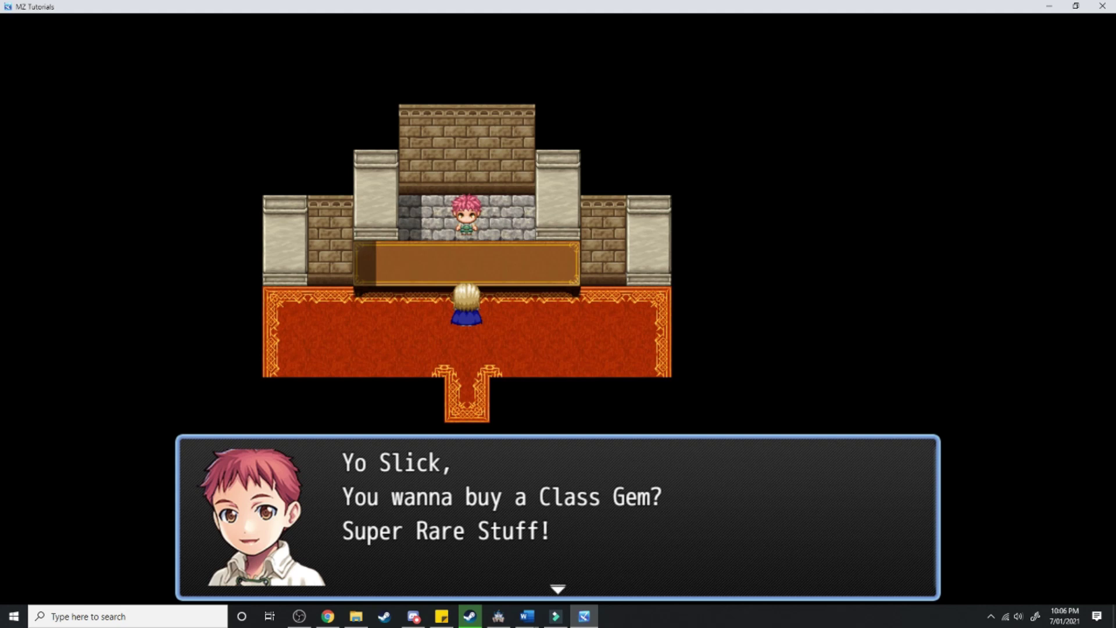
pyautogui.press('Return')
pyautogui.press('Return')
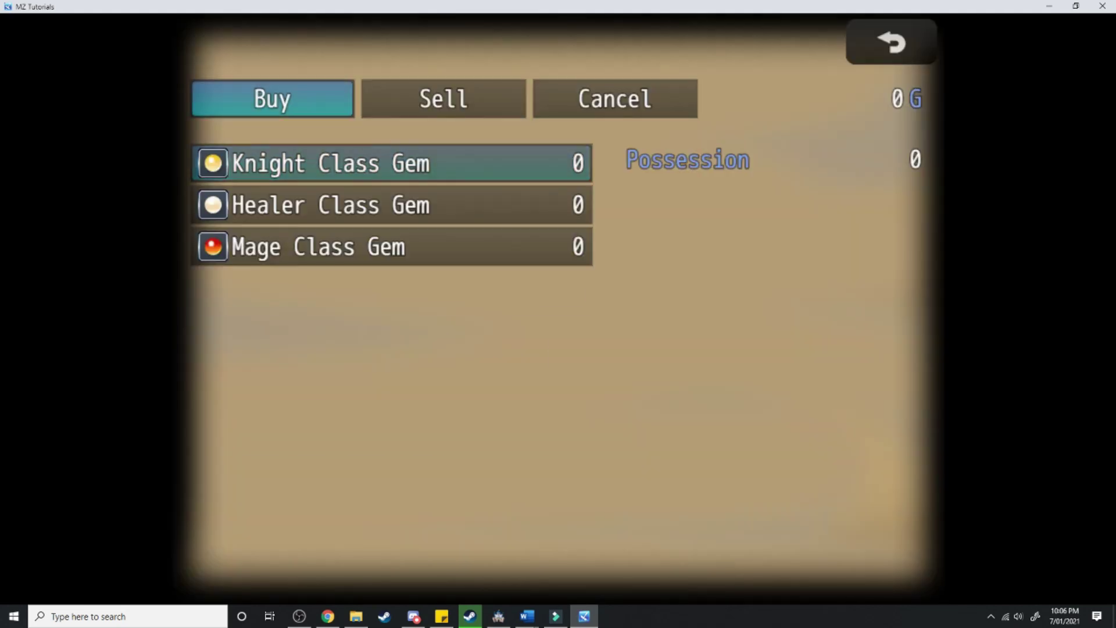
# Step: Buy one each of the Knight, Healer and Mage Class Gems, then leave the gem list
pyautogui.press('Return')
pyautogui.press('Escape')
pyautogui.press('Down')
pyautogui.press('Return')
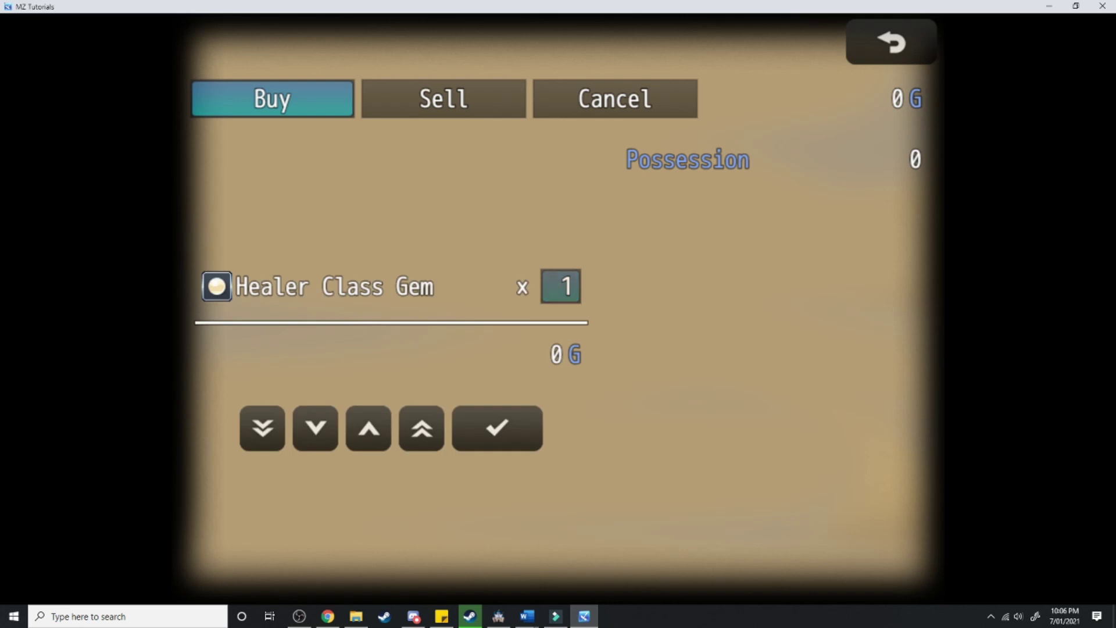
pyautogui.press('Escape')
pyautogui.press('Down')
pyautogui.press('Return')
pyautogui.press('Escape')
pyautogui.press('Escape')
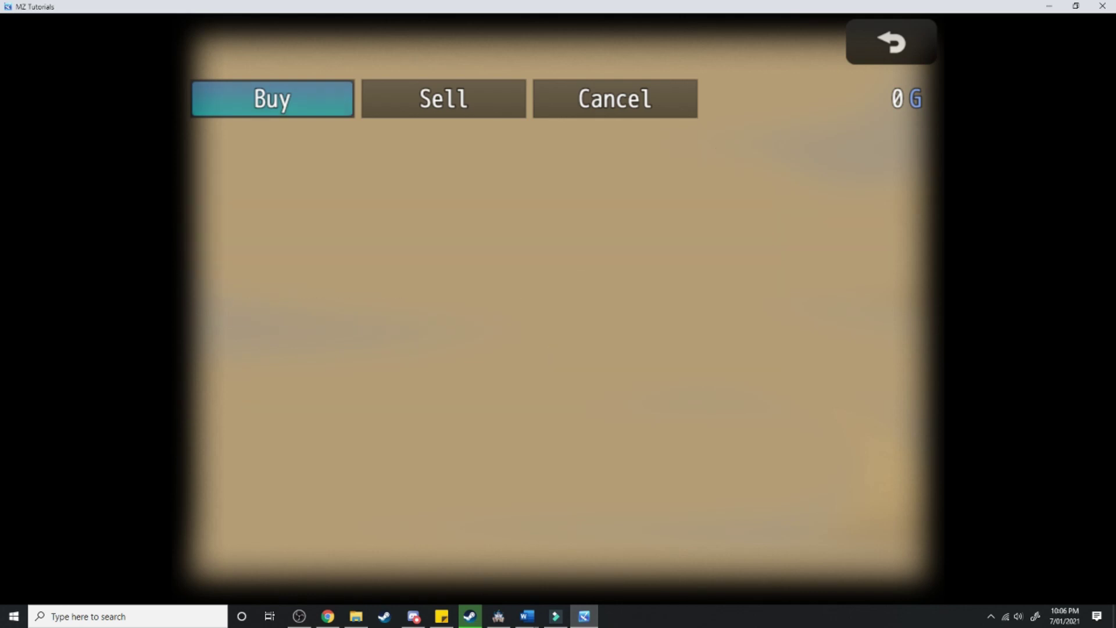
pyautogui.press('Escape')
pyautogui.press('Escape')
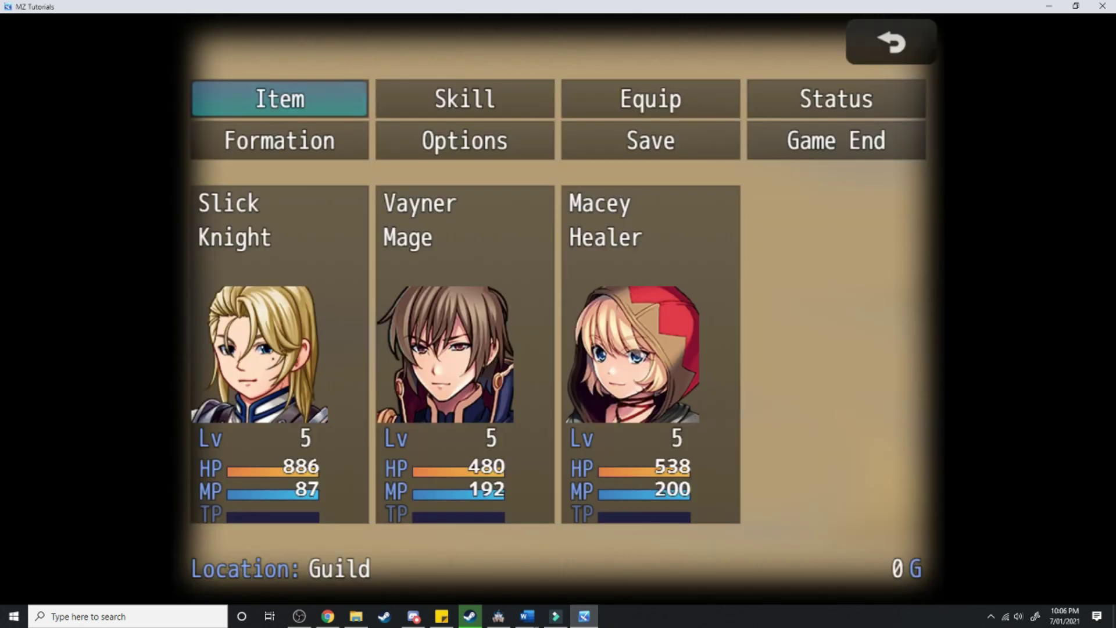
# Step: Use the Knight Class Gem on Slick, who is already a Knight, then close the menu
pyautogui.press('Return')
pyautogui.press('Return')
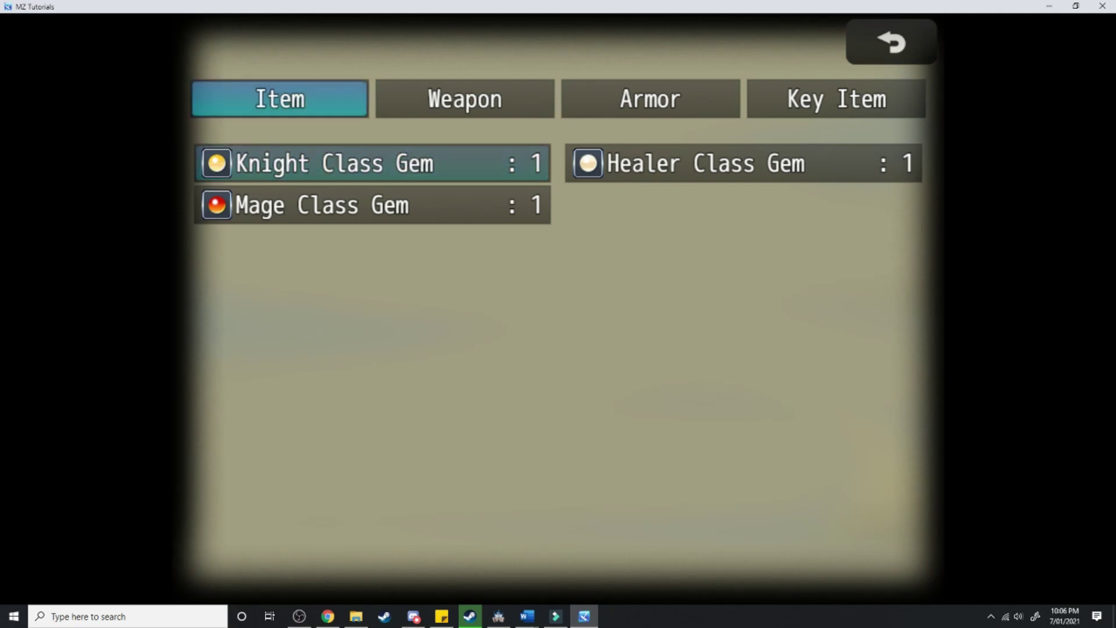
pyautogui.press('Return')
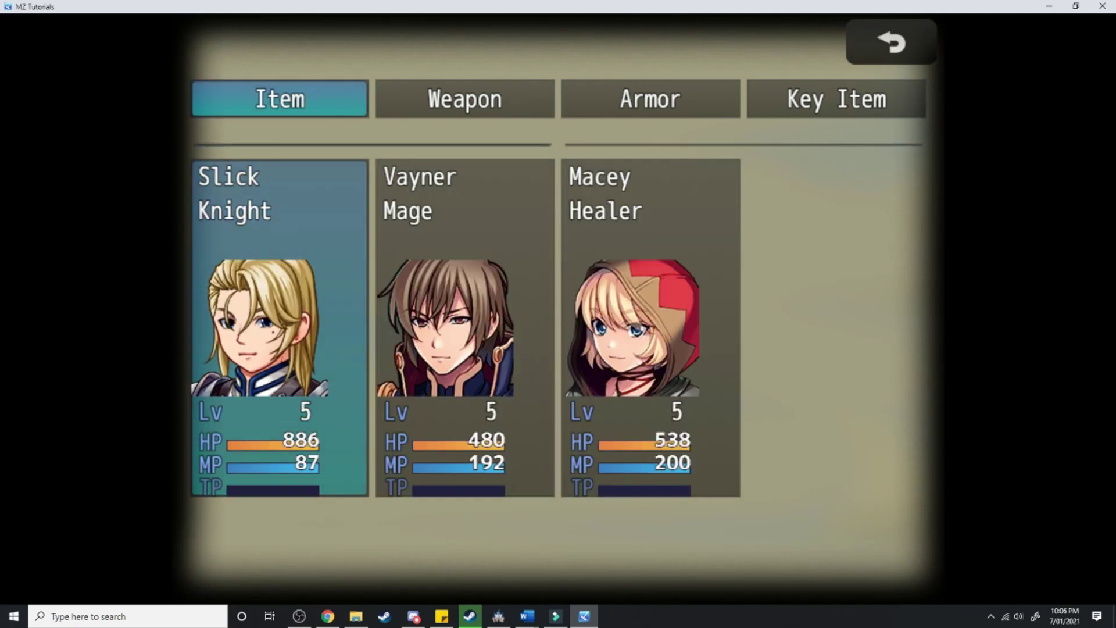
pyautogui.press('Return')
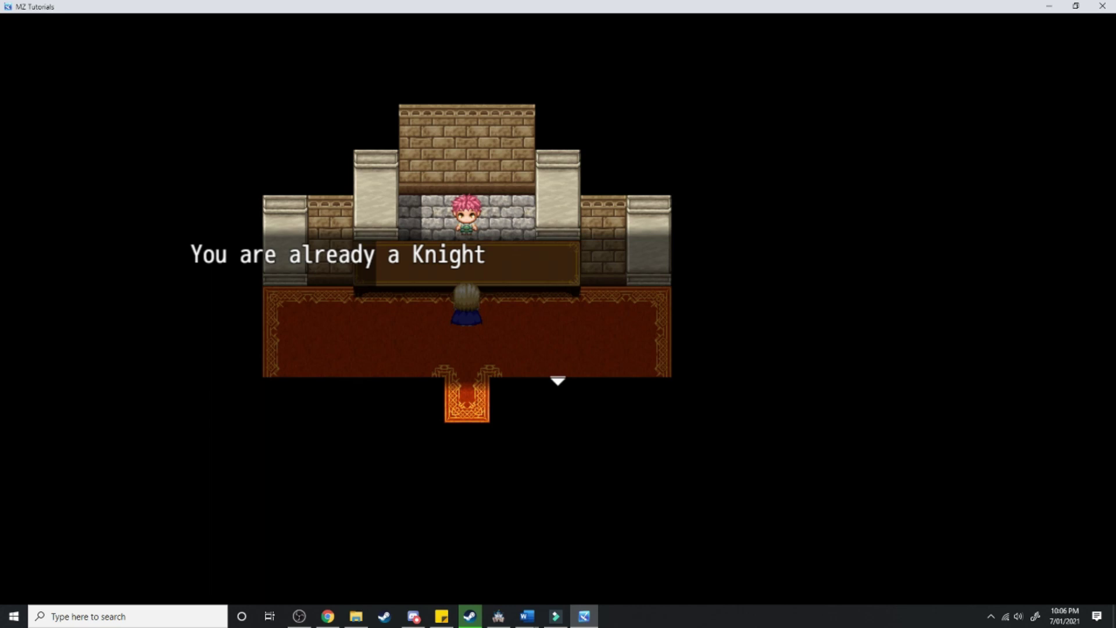
pyautogui.press('Return')
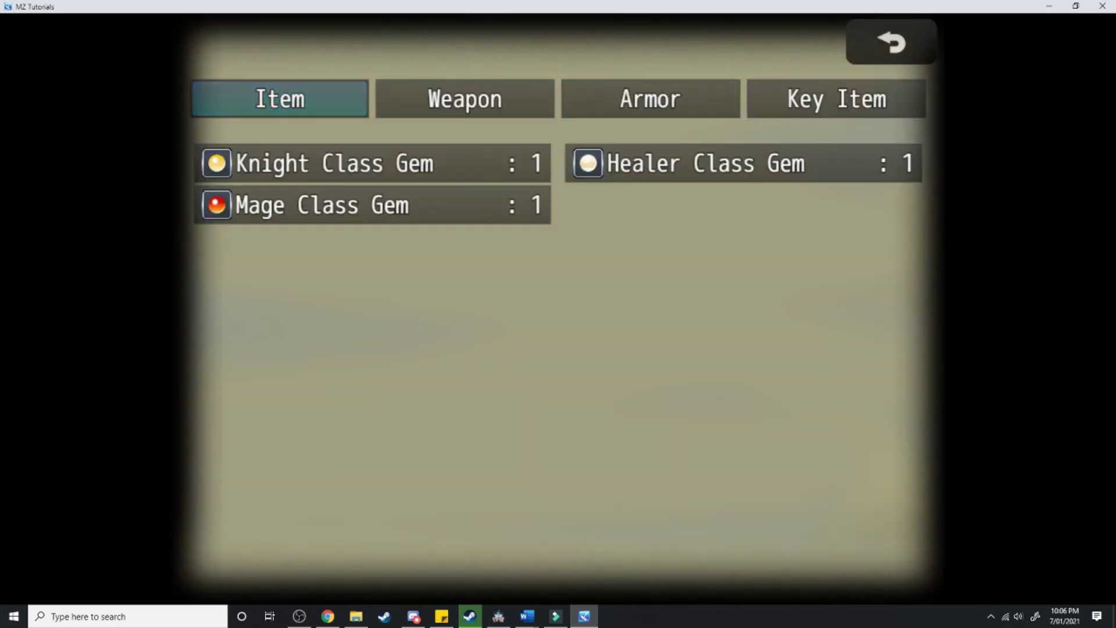
pyautogui.press('Return')
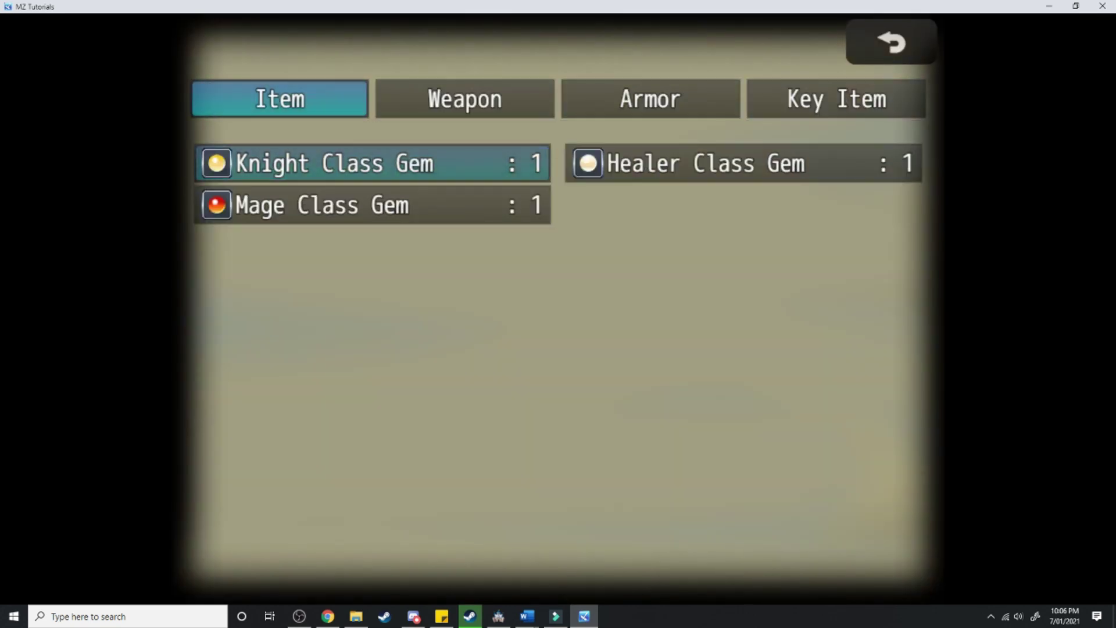
pyautogui.press('Escape')
pyautogui.press('Escape')
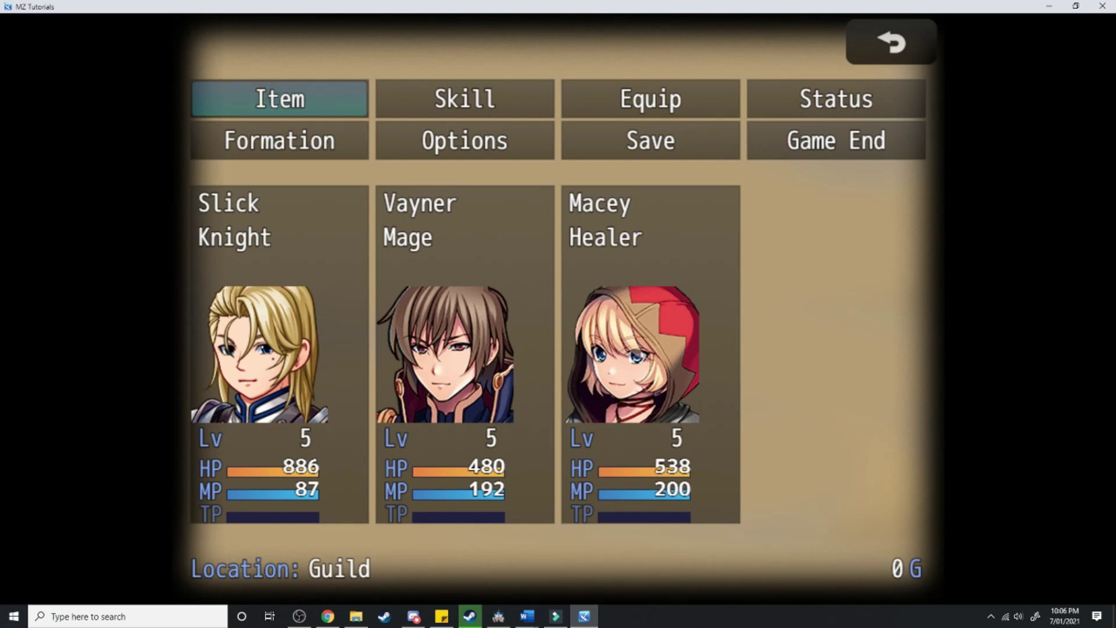
pyautogui.press('Escape')
# Step: Walk Slick toward the counter and use the Mage Class Gem from the item menu
pyautogui.press('Up')
pyautogui.press('Right')
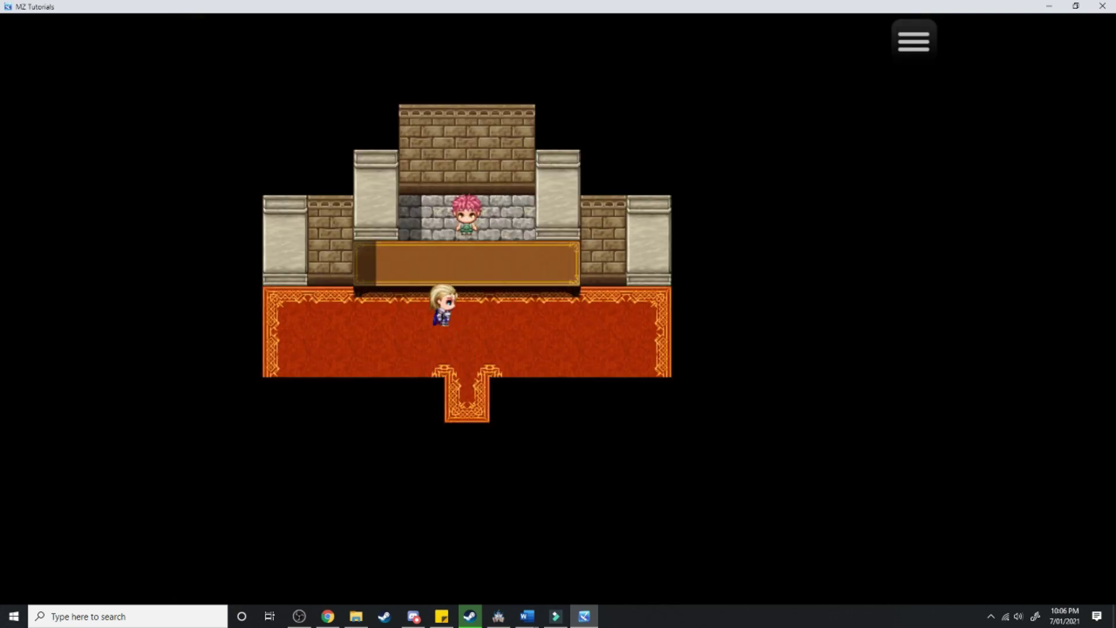
pyautogui.press('Escape')
pyautogui.press('Return')
pyautogui.press('Return')
pyautogui.press('Down')
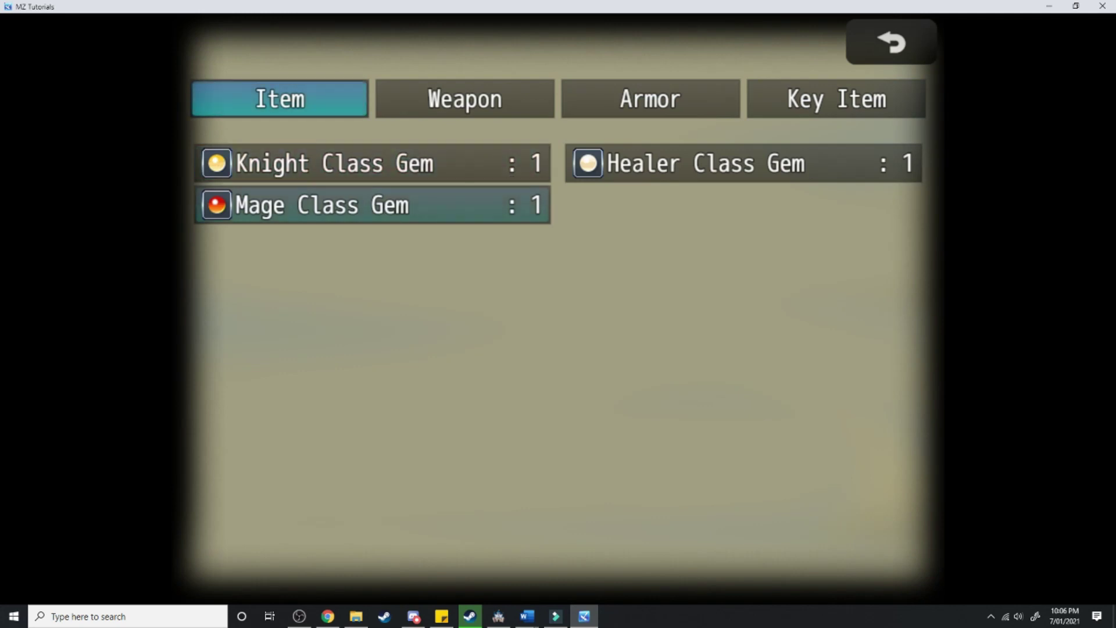
pyautogui.press('Return')
pyautogui.press('Return')
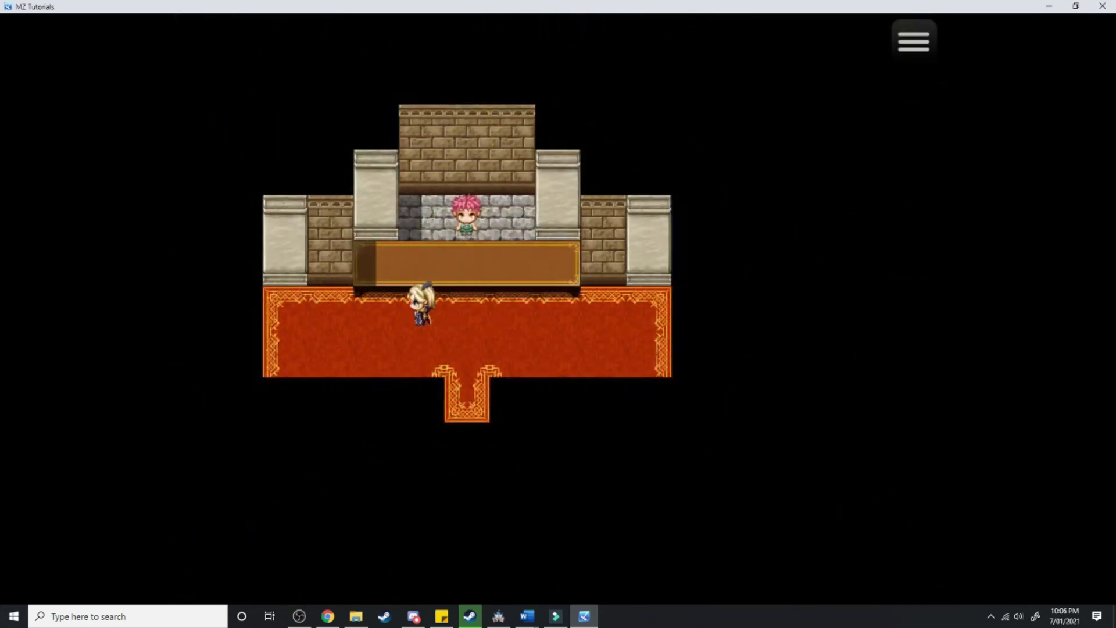
# Step: Confirm Slick is a Mage in the menu, then walk him around to show the new sprite
pyautogui.press('Escape')
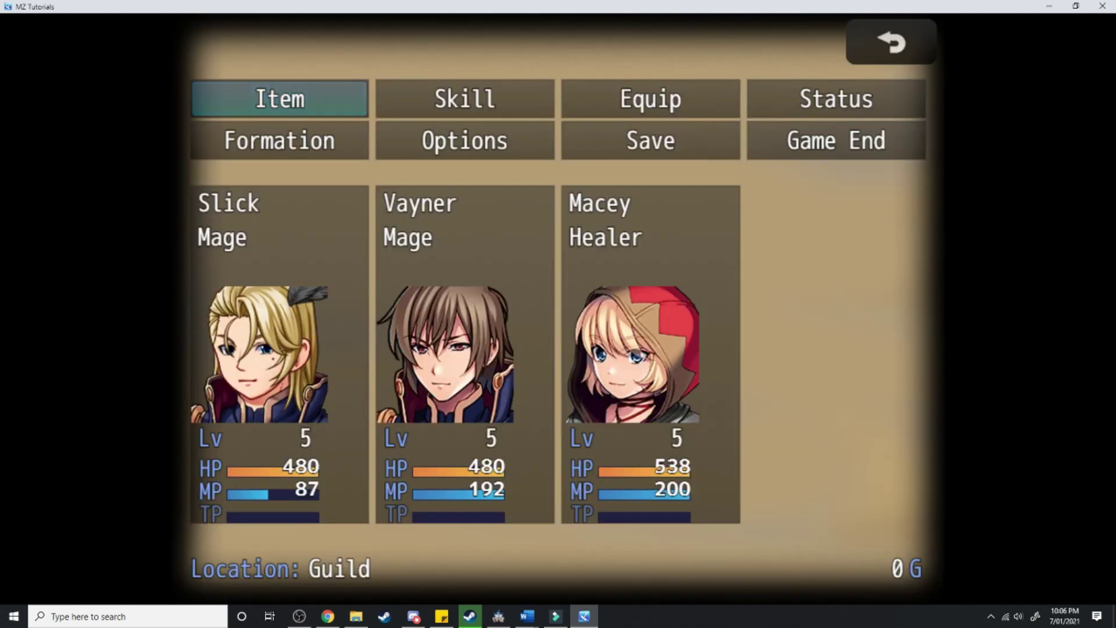
pyautogui.press('Escape')
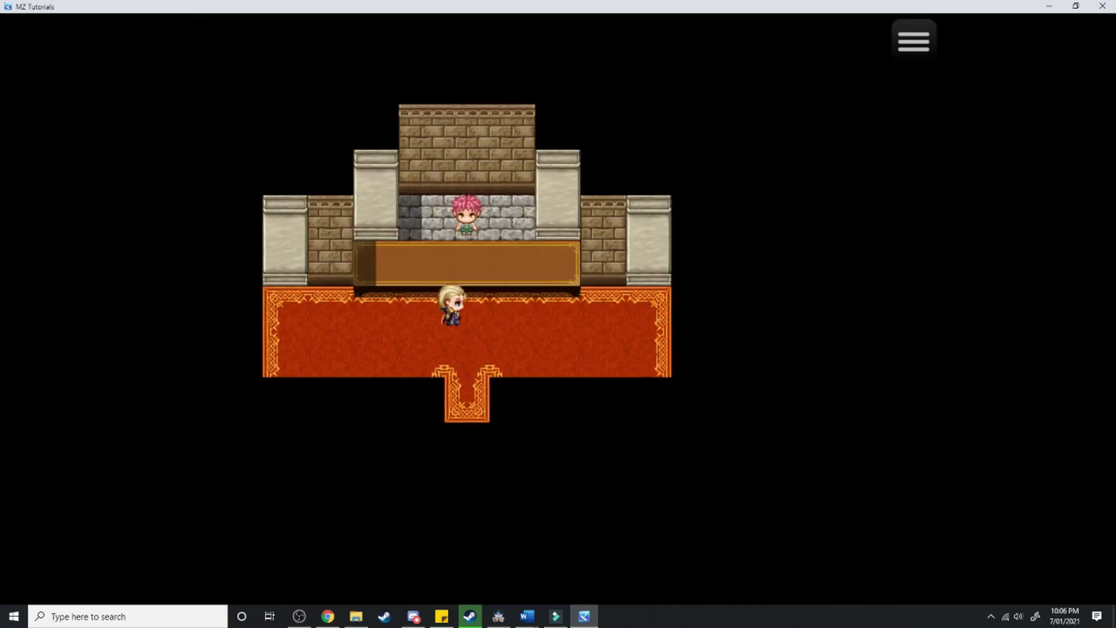
pyautogui.press('Down')
pyautogui.press('Left')
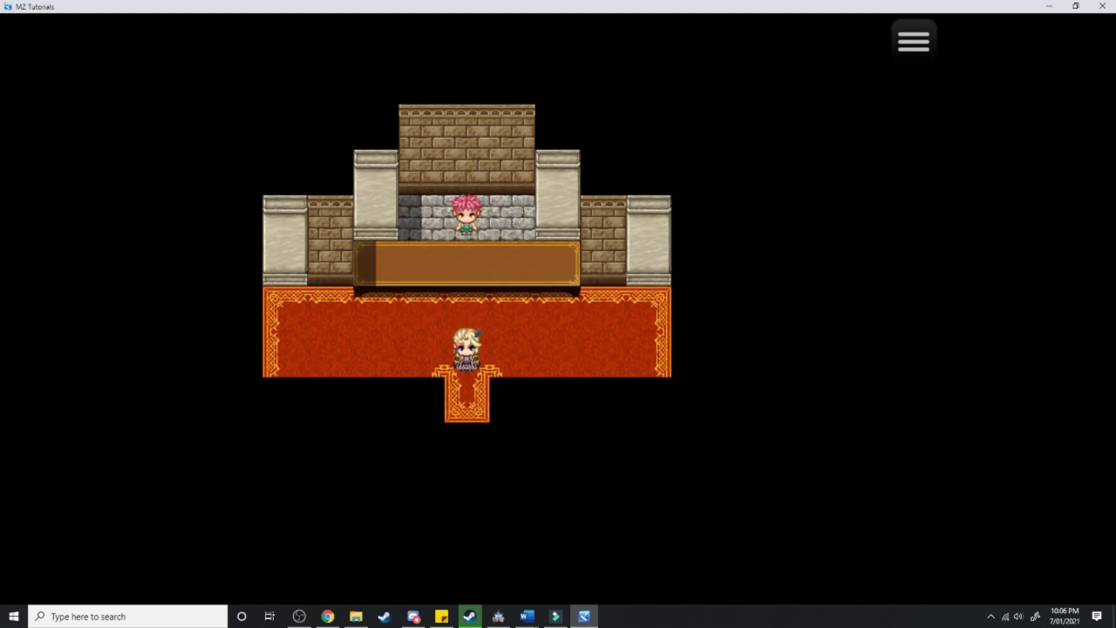
# Step: Use the Healer Class Gem on Slick from the item menu
pyautogui.press('Escape')
pyautogui.press('Return')
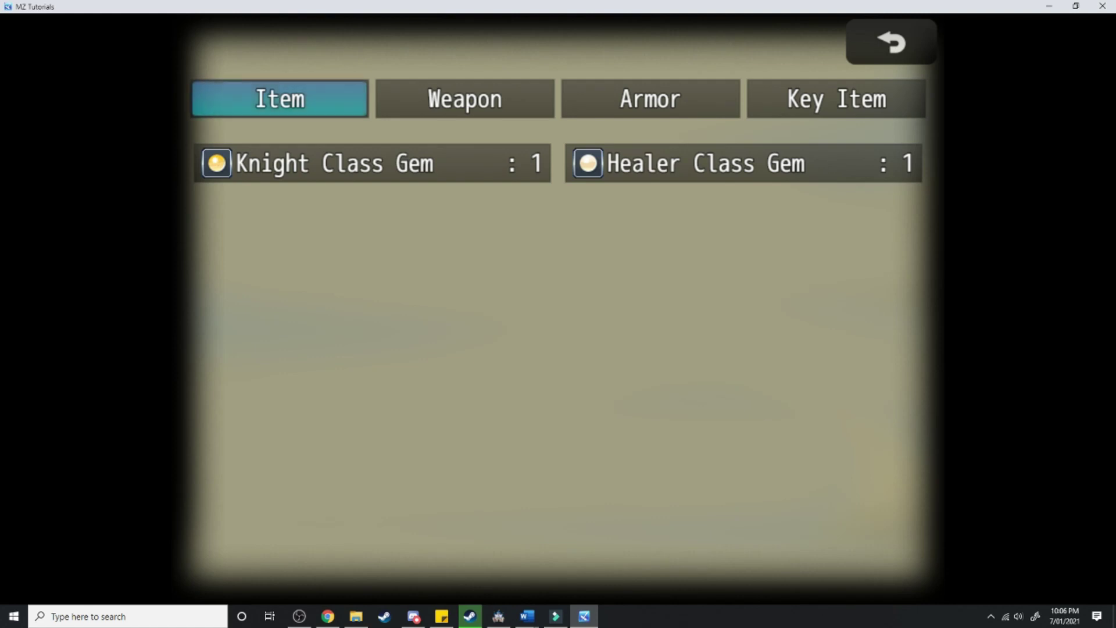
pyautogui.press('Escape')
pyautogui.press('Return')
pyautogui.press('Return')
pyautogui.press('Right')
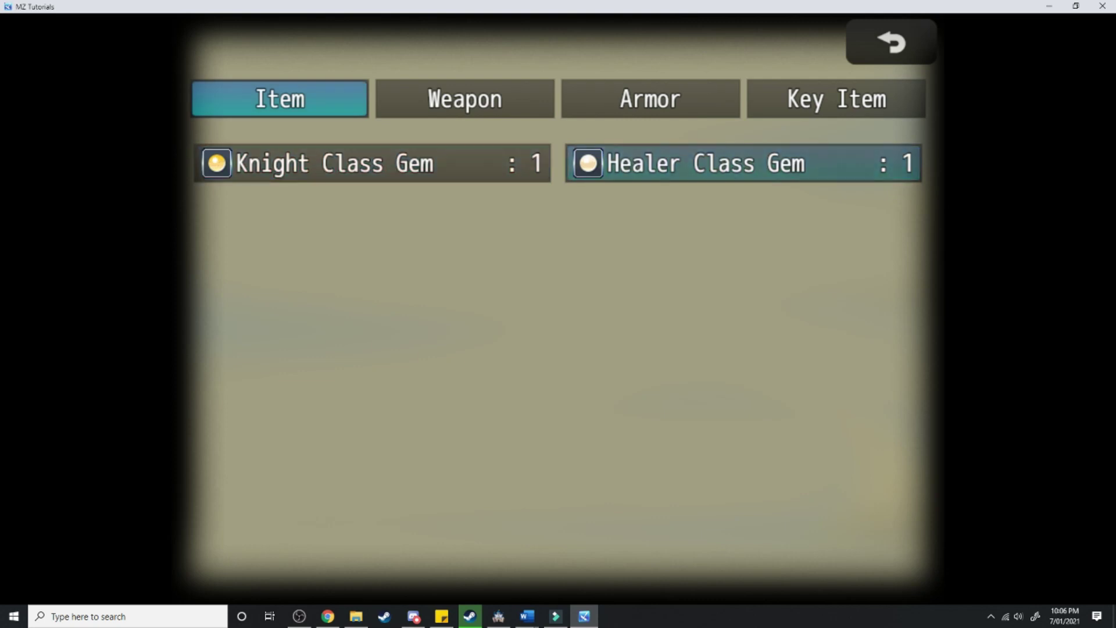
pyautogui.press('Return')
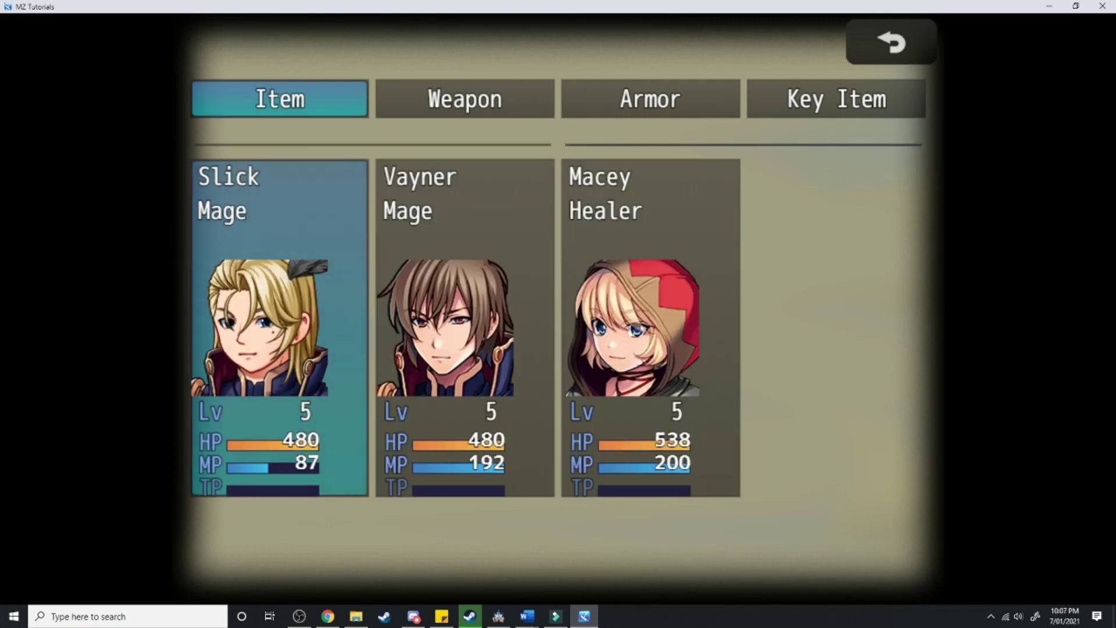
pyautogui.press('Return')
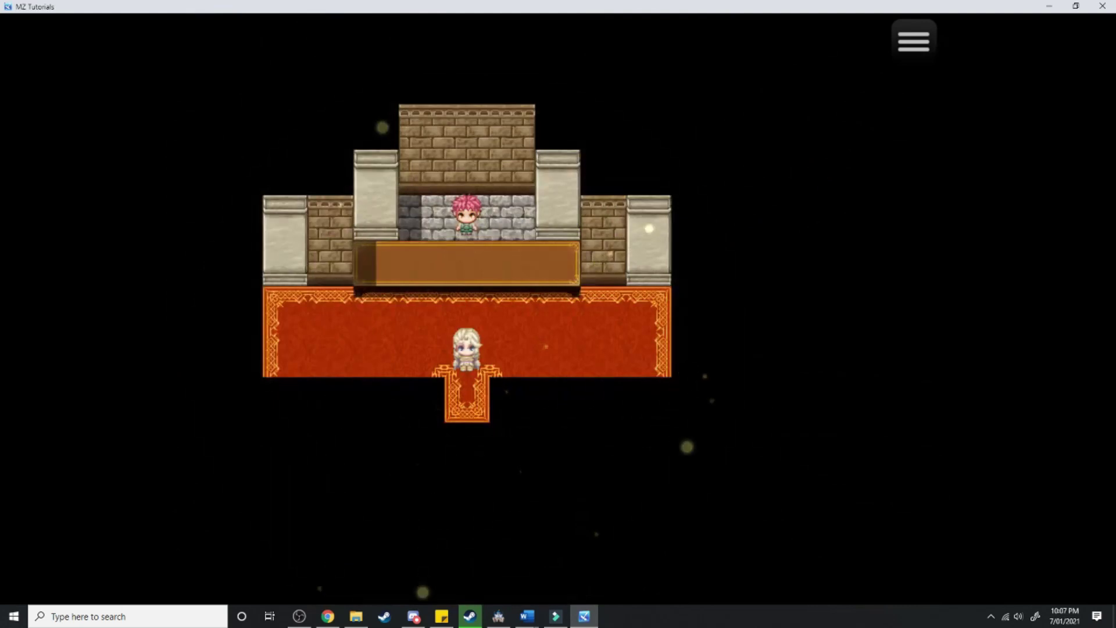
# Step: Check Slick's Healer class in the menu, then walk him up and down the carpet
pyautogui.press('Escape')
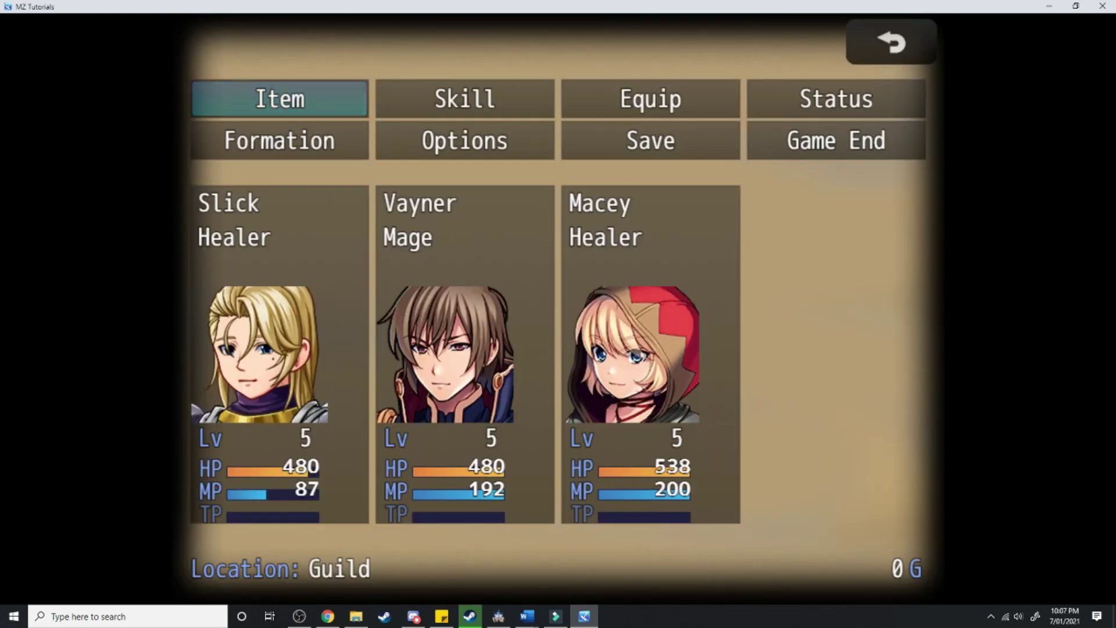
pyautogui.press('Escape')
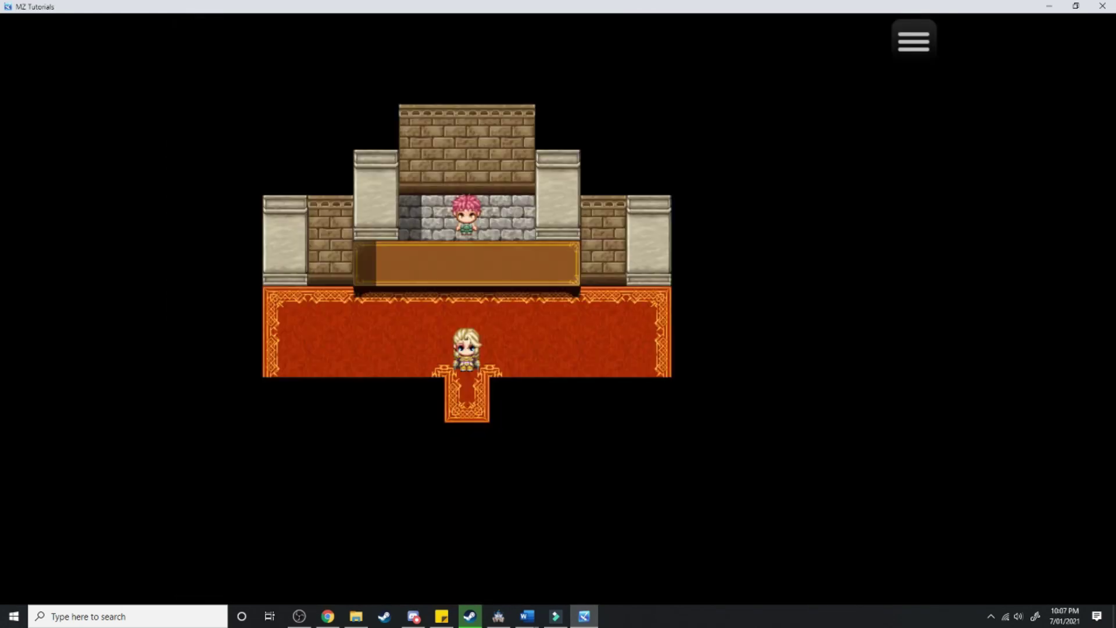
pyautogui.press('Up')
pyautogui.press('Down')
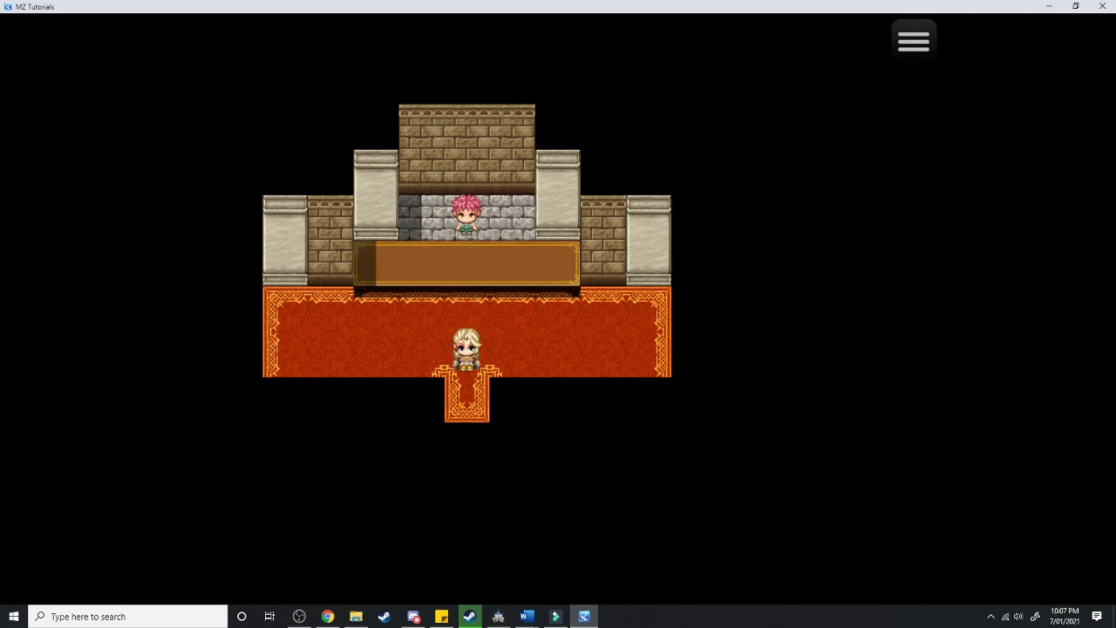